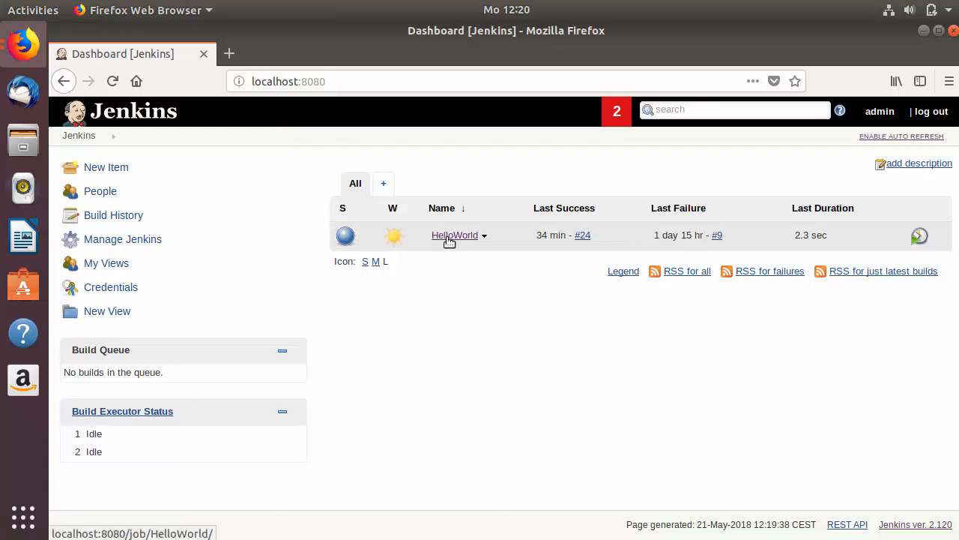
Step: Open the HelloWorld job's project page from the Jenkins dashboard
click(449, 237)
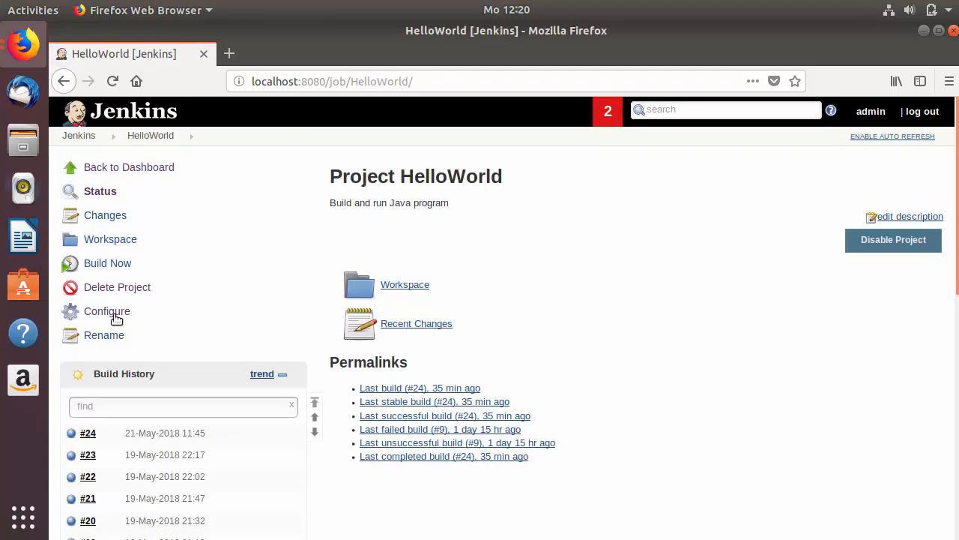
Step: Open HelloWorld's configuration at the Build Triggers section, showing schedule 45 9-16/2 * * 1-5
click(103, 315)
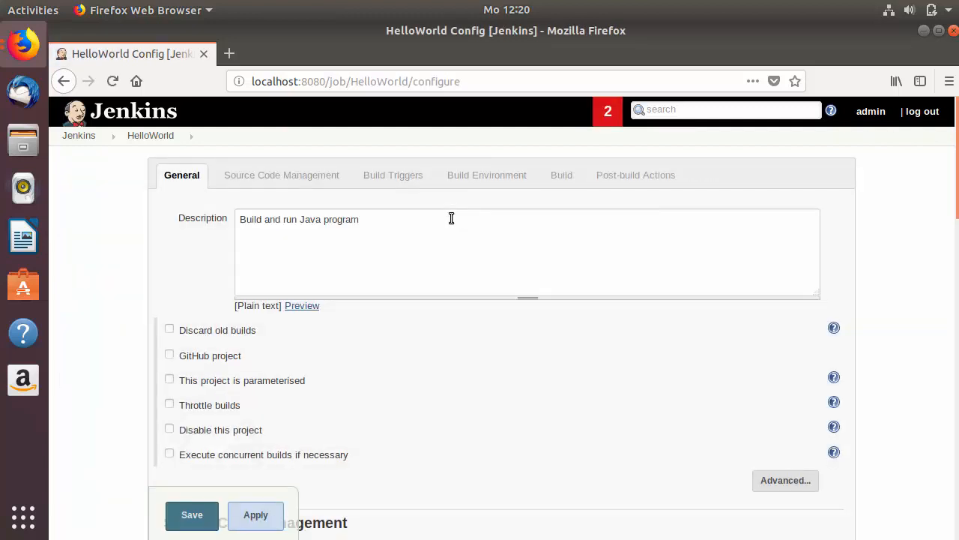
click(447, 221)
click(385, 184)
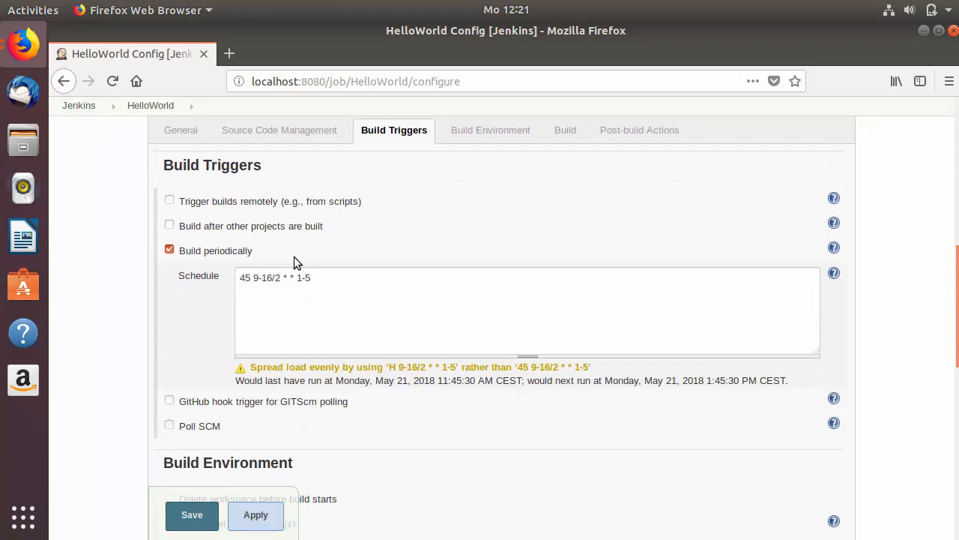
Step: Replace 'Build periodically' with 'Trigger builds remotely' and copy the remote trigger URL into a new tab
drag(318, 278, 240, 277)
click(300, 250)
click(169, 201)
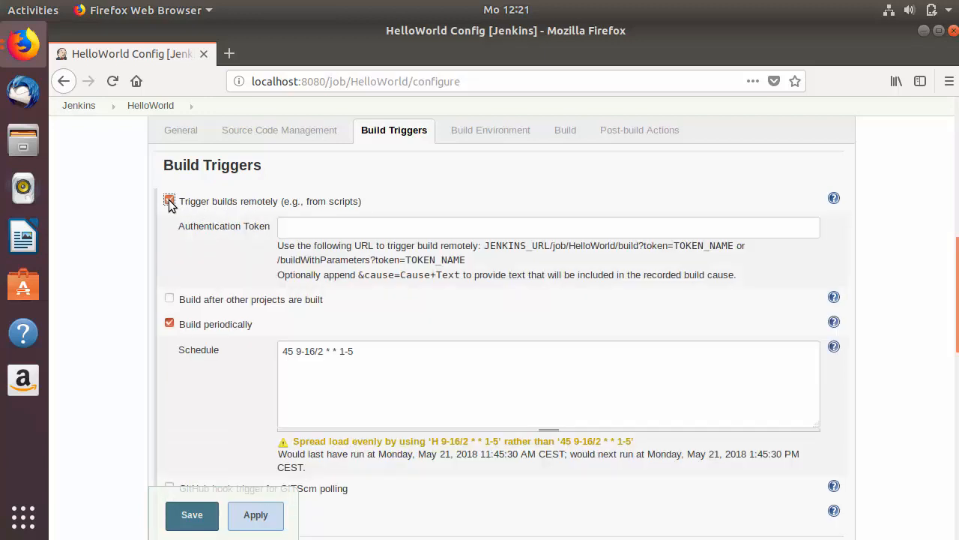
click(170, 324)
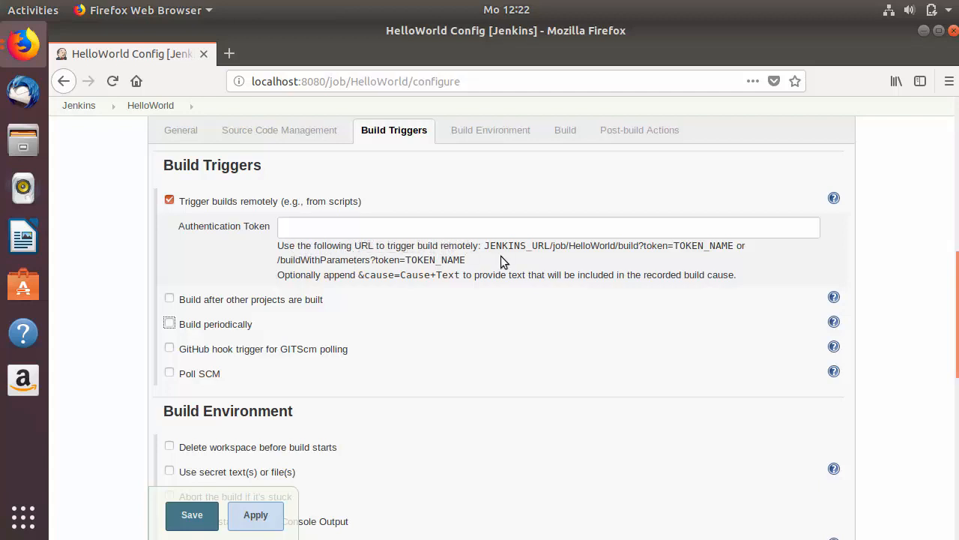
drag(486, 247, 733, 246)
key(ctrl+c)
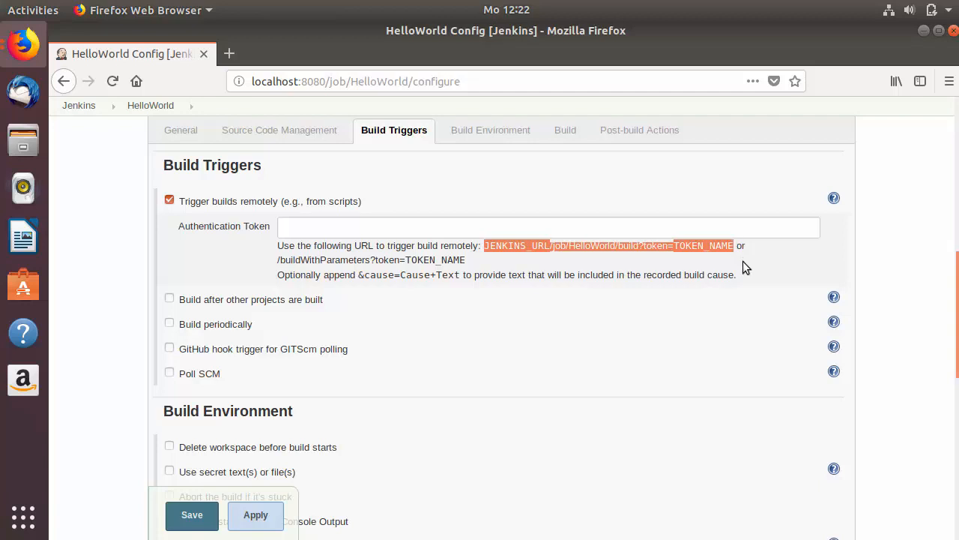
click(229, 56)
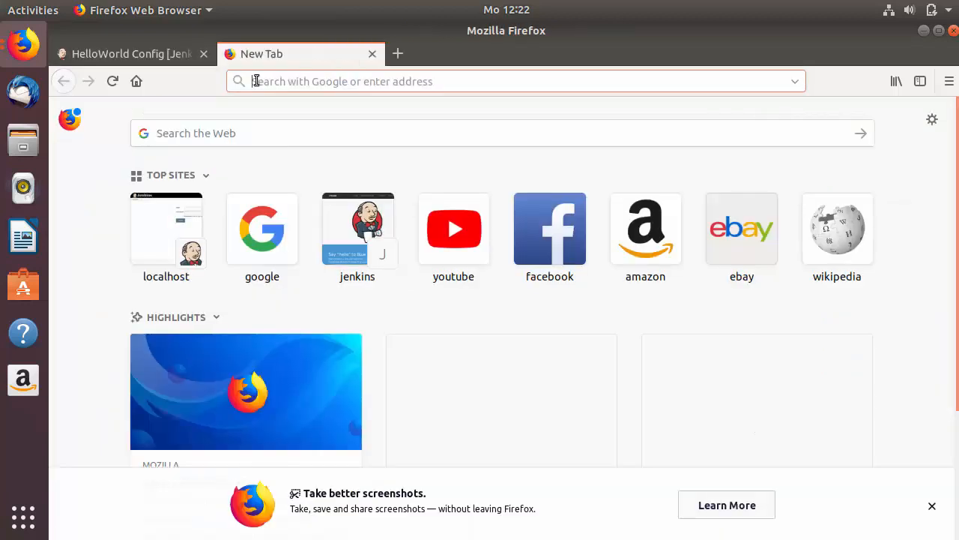
Step: Paste the trigger URL into the new tab, replacing JENKINS_URL with localhost:8080
key(ctrl+v)
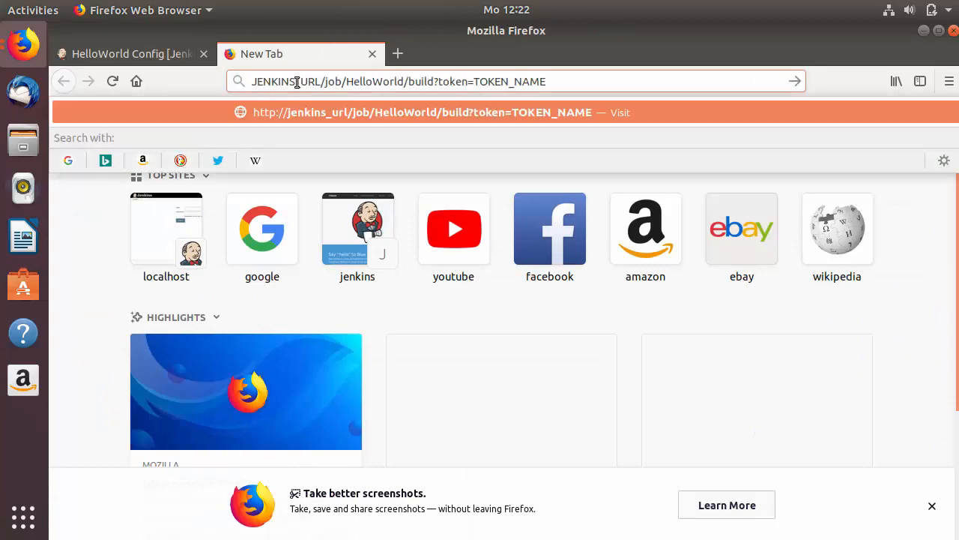
click(321, 84)
drag(321, 83, 251, 82)
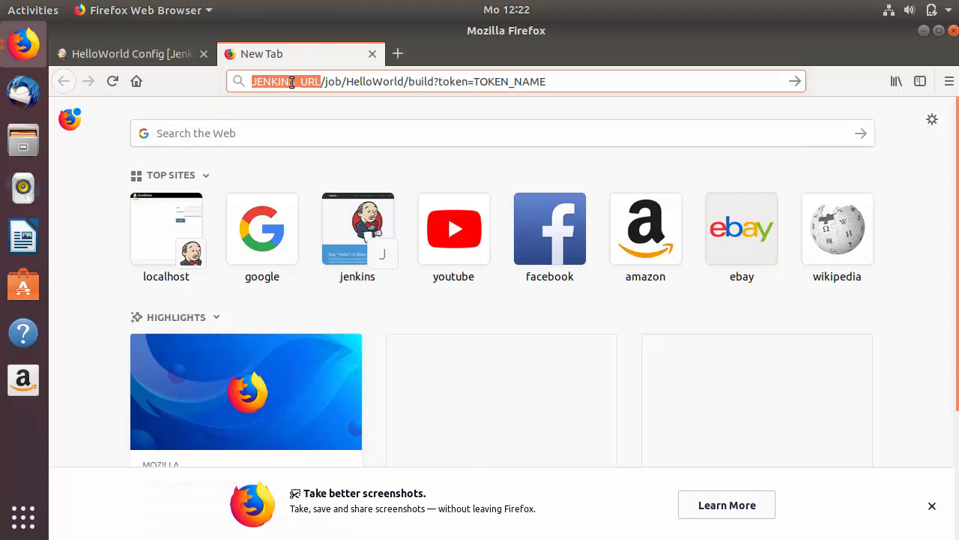
key(BackSpace)
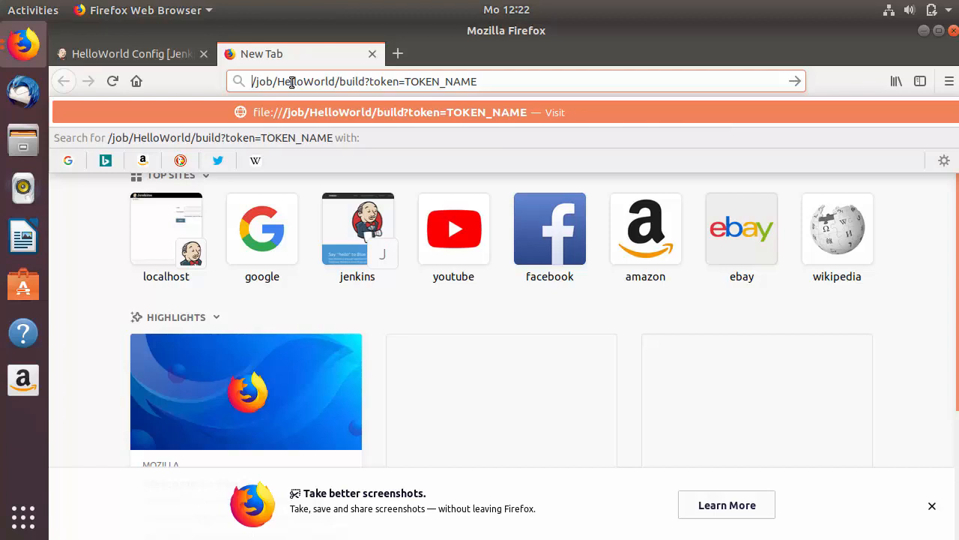
text(localhos)
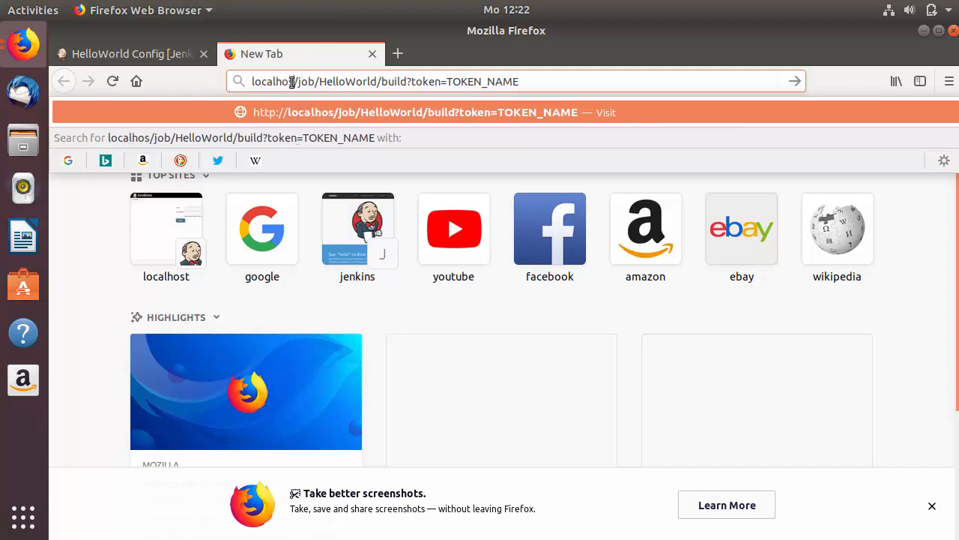
text(t:)
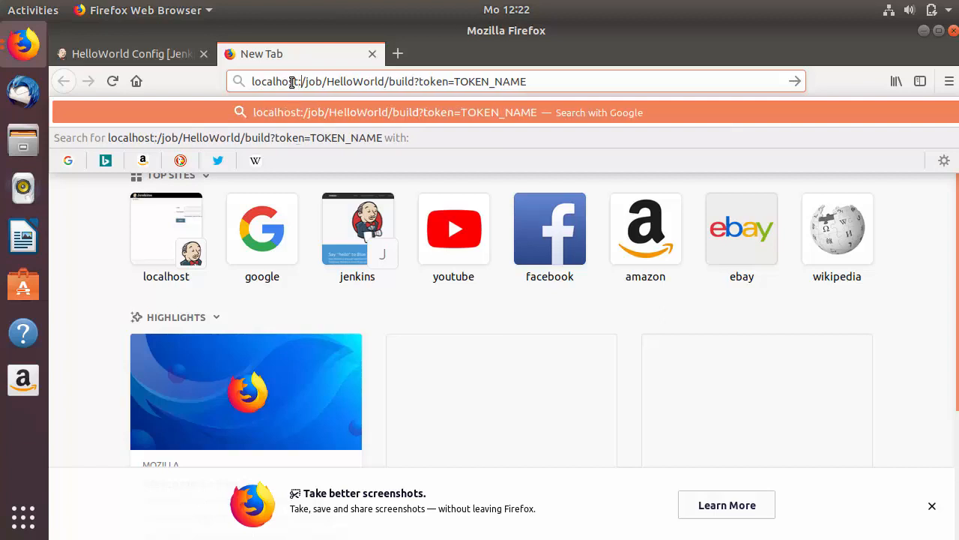
text(8080)
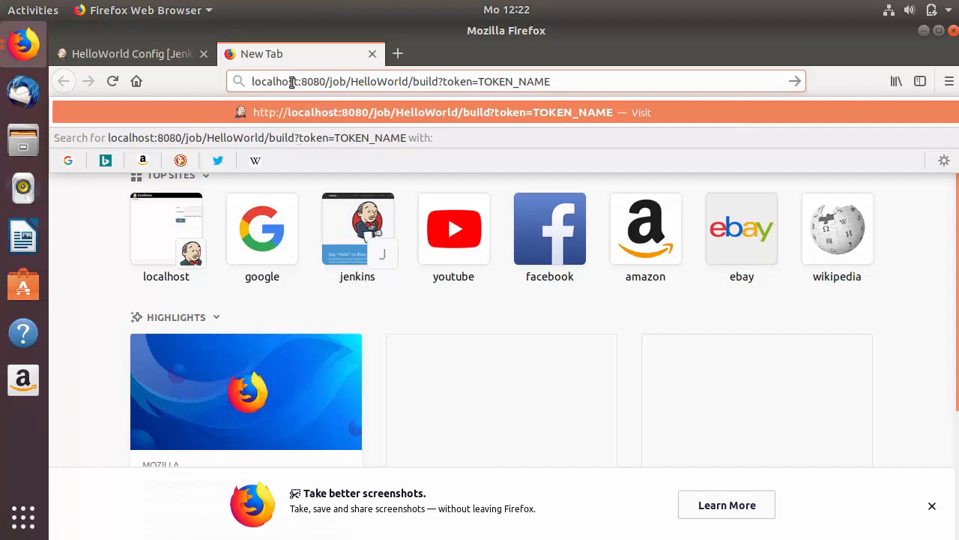
Step: Change the host to 127.0.0.1, giving 127.0.0.1:8080/job/HelloWorld/build?token=TOKEN_NAME, and return to the configuration
double_click(277, 81)
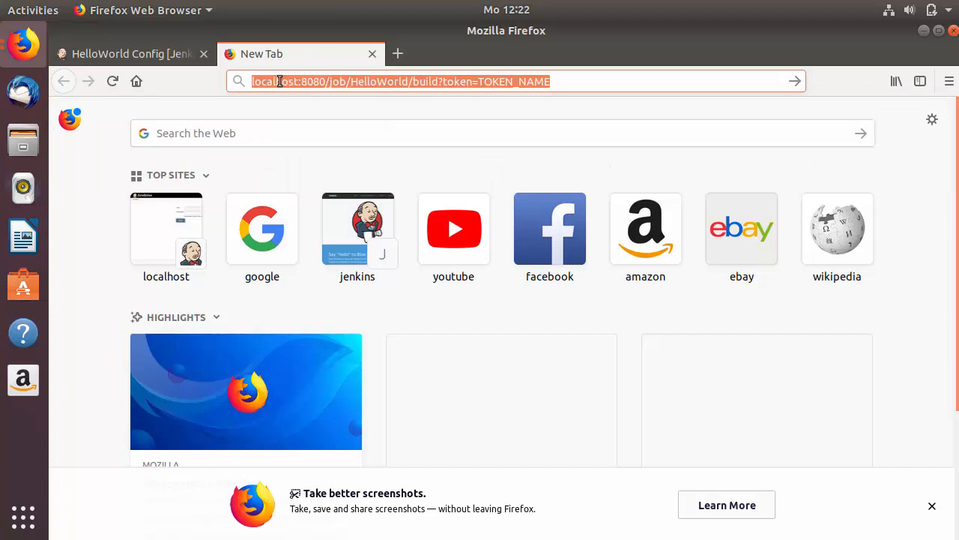
click(288, 81)
drag(299, 81, 246, 81)
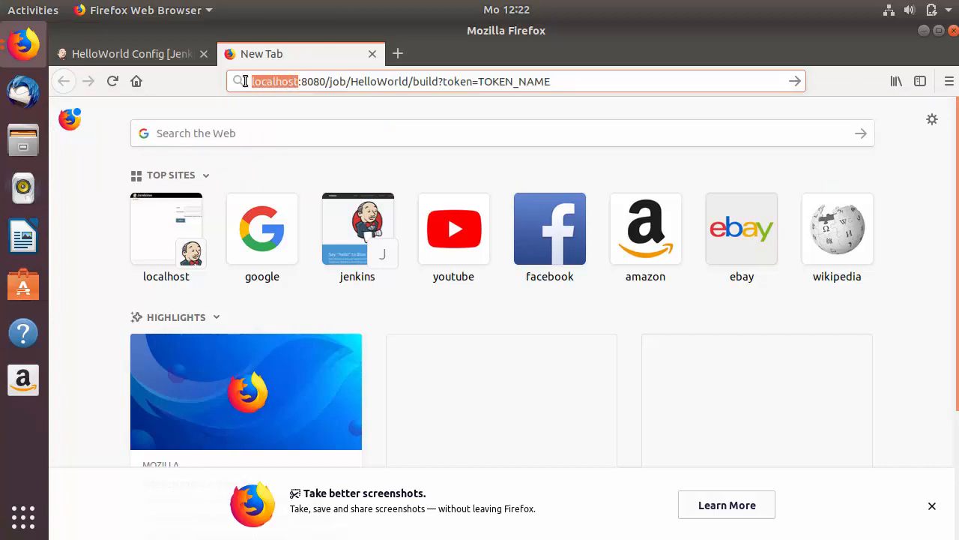
double_click(283, 81)
click(285, 81)
key(BackSpace)
key(BackSpace)
key(BackSpace)
key(BackSpace)
key(BackSpace)
key(BackSpace)
key(BackSpace)
key(BackSpace)
key(BackSpace)
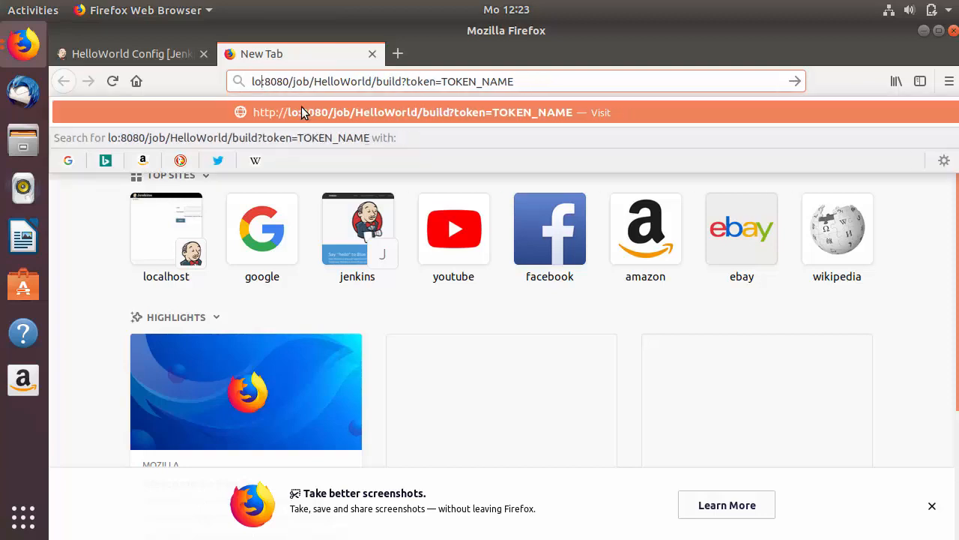
text(127.0.0)
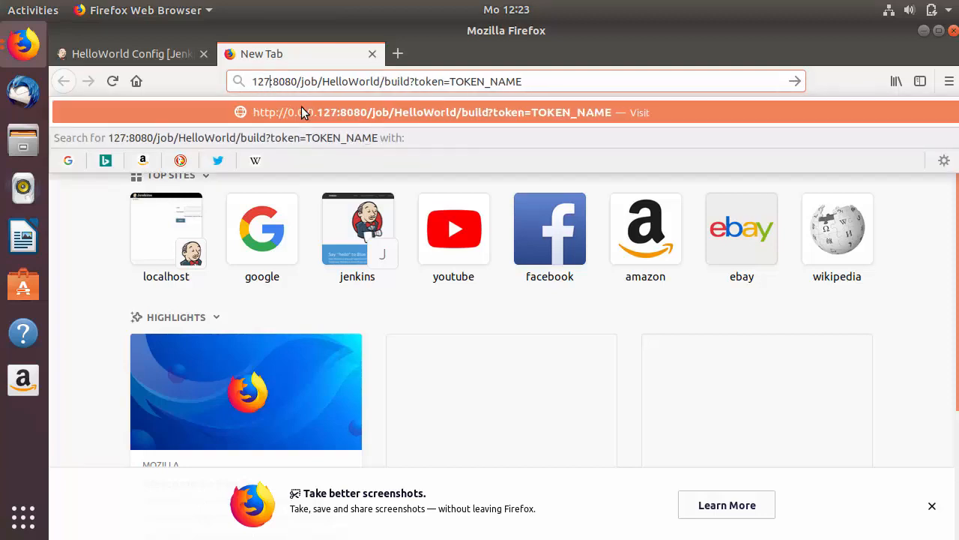
text(.1)
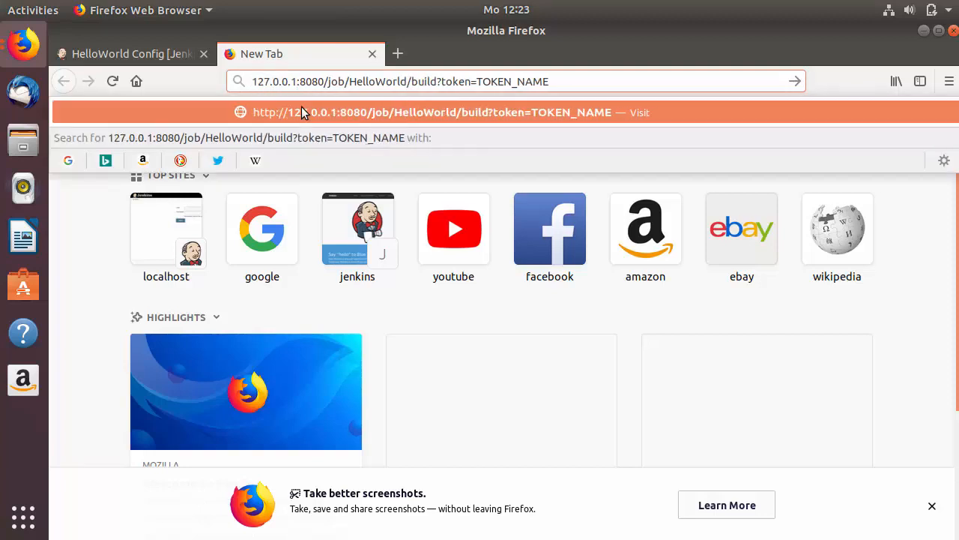
click(296, 83)
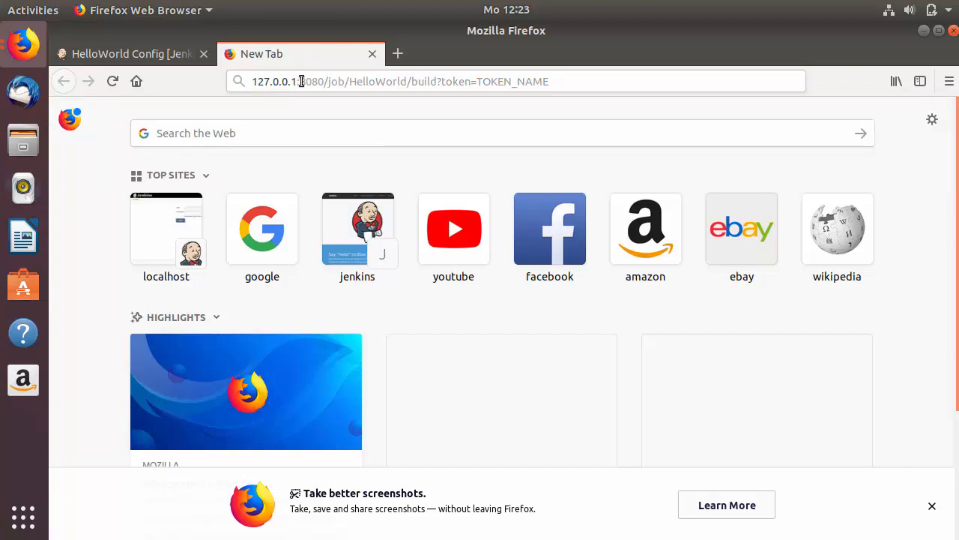
click(396, 122)
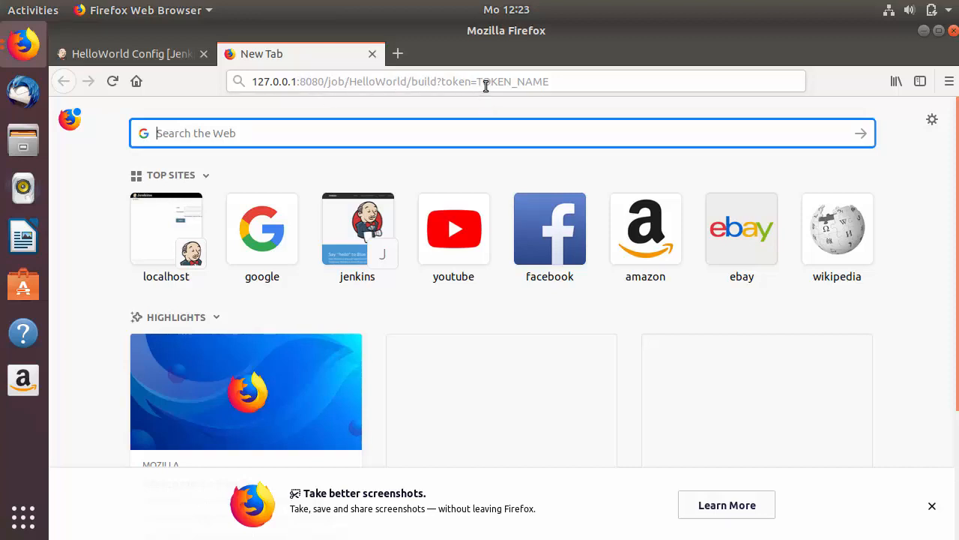
drag(477, 82, 550, 85)
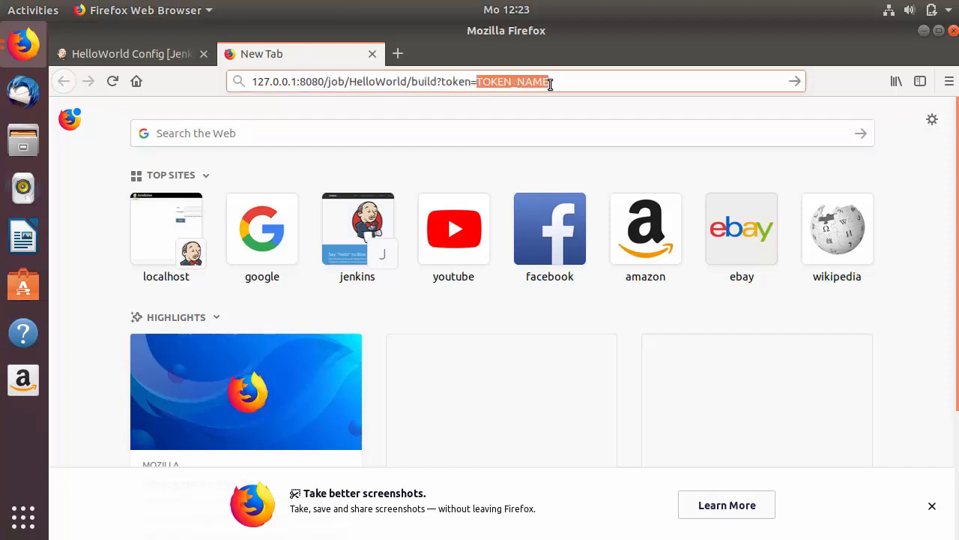
click(117, 57)
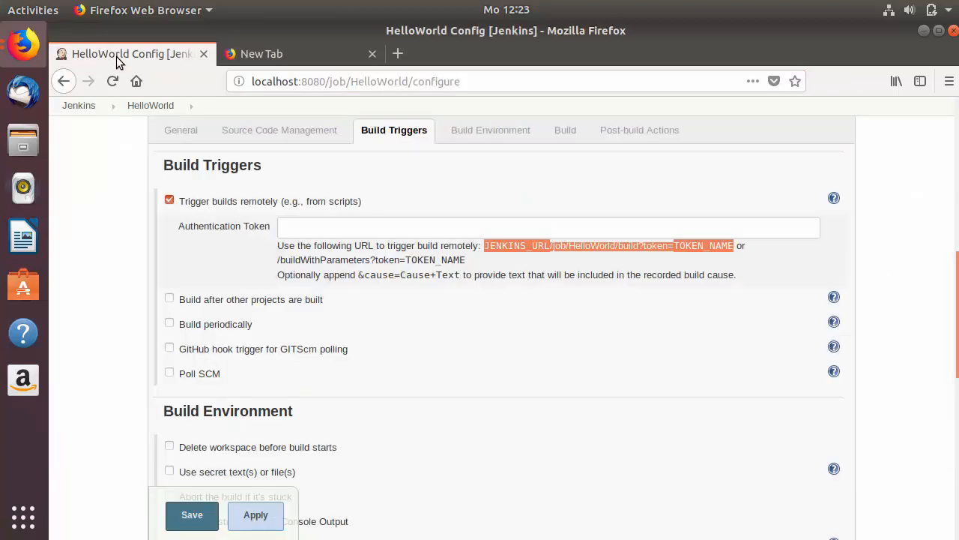
Step: Enter an authentication token for HelloWorld's remote trigger and save the configuration
click(337, 232)
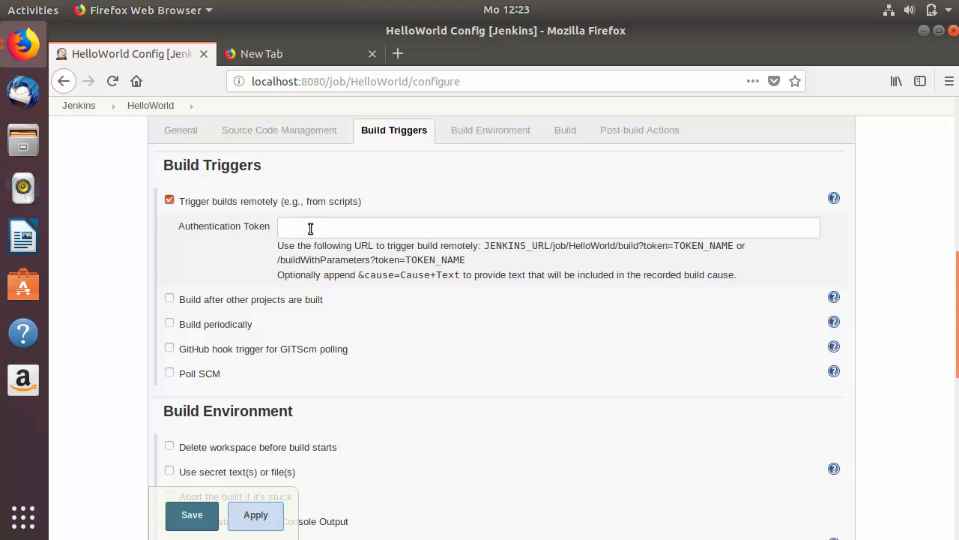
text(1234)
double_click(299, 224)
click(327, 229)
text(5)
double_click(298, 229)
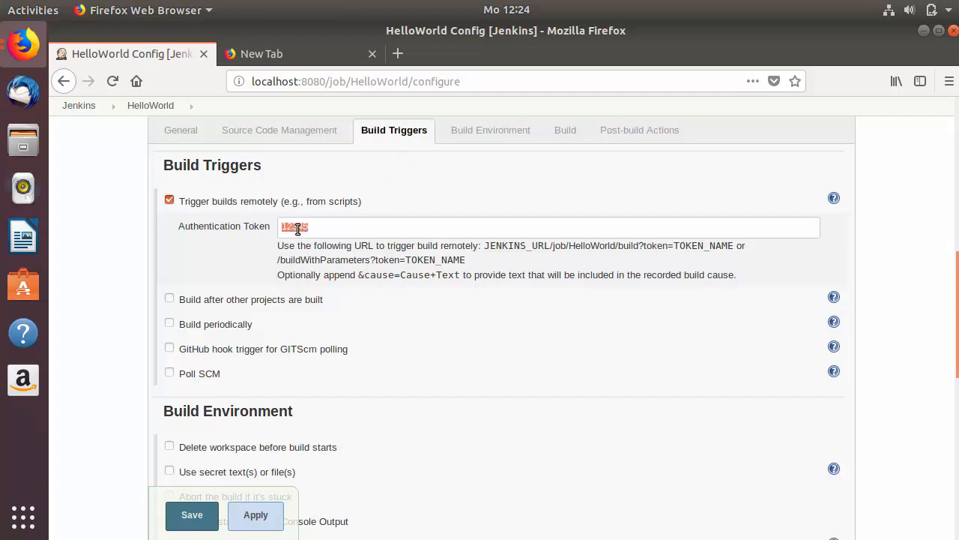
click(195, 516)
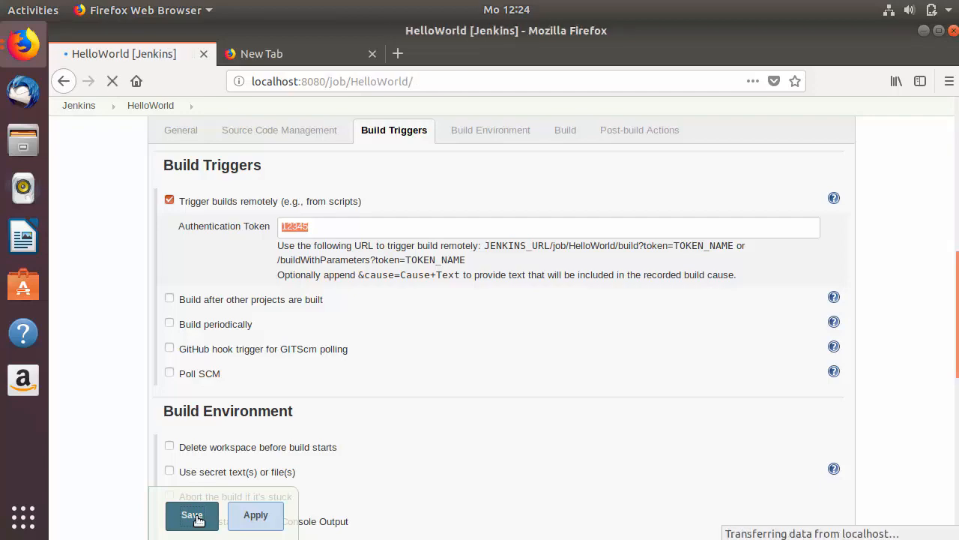
click(272, 63)
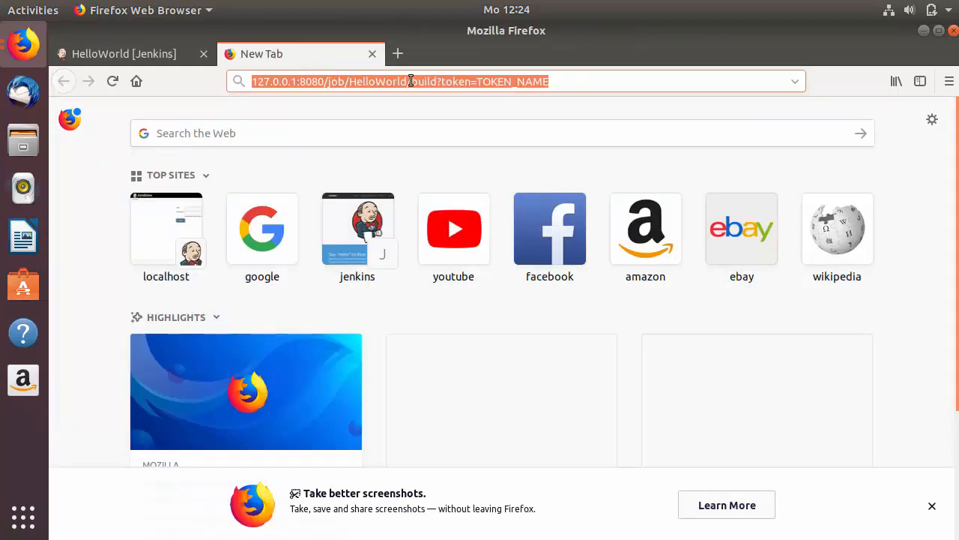
Step: Replace TOKEN_NAME in the trigger address with the job's authentication token
click(479, 81)
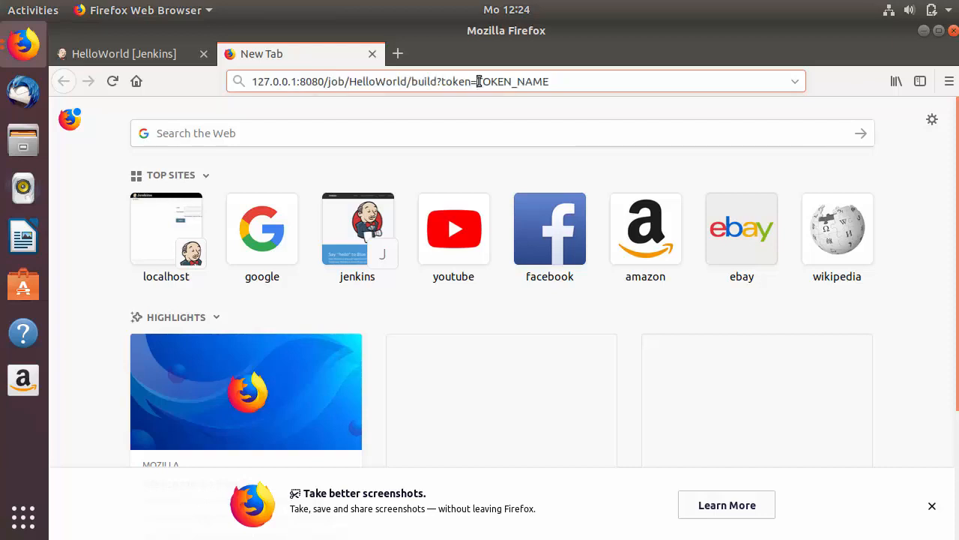
double_click(526, 79)
text(12345)
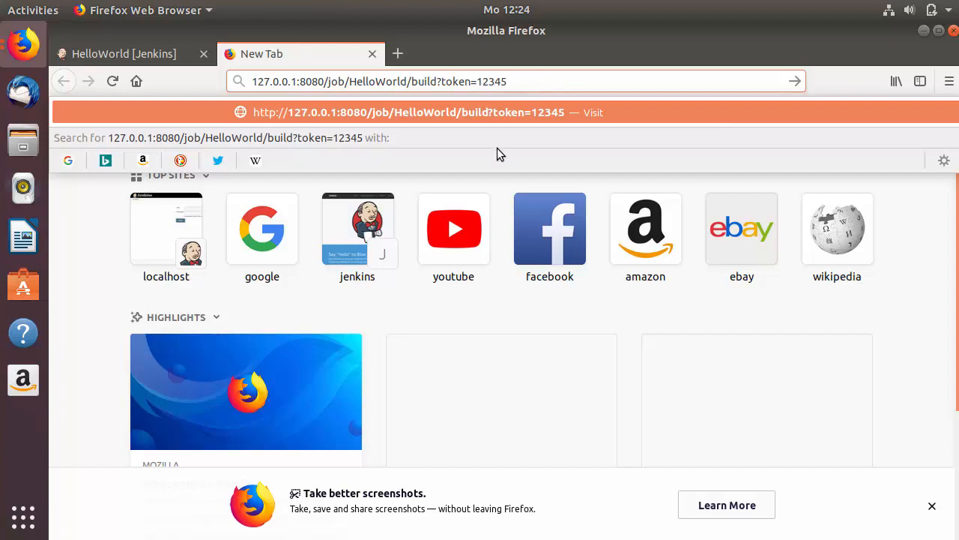
Step: Reopen the HelloWorld project page from the dashboard to review its Build History
click(133, 54)
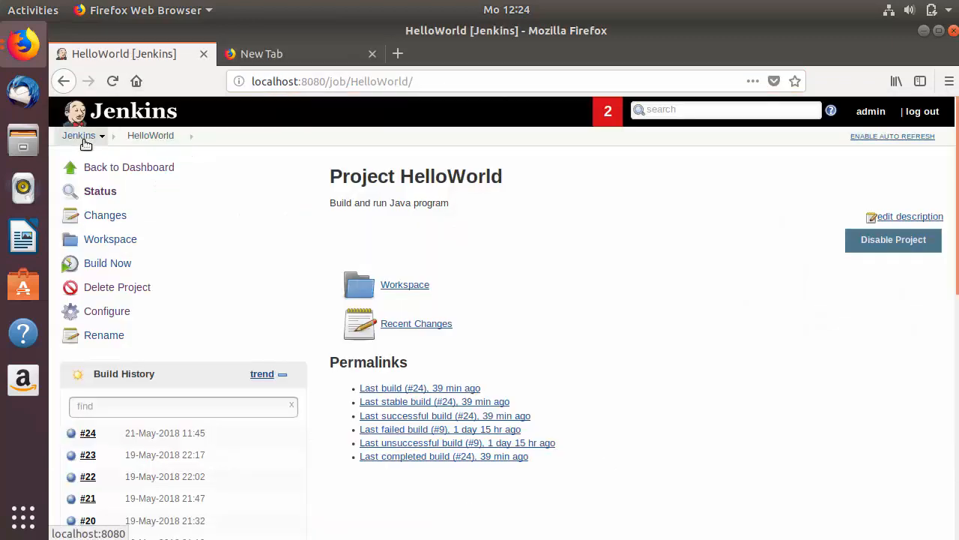
click(84, 141)
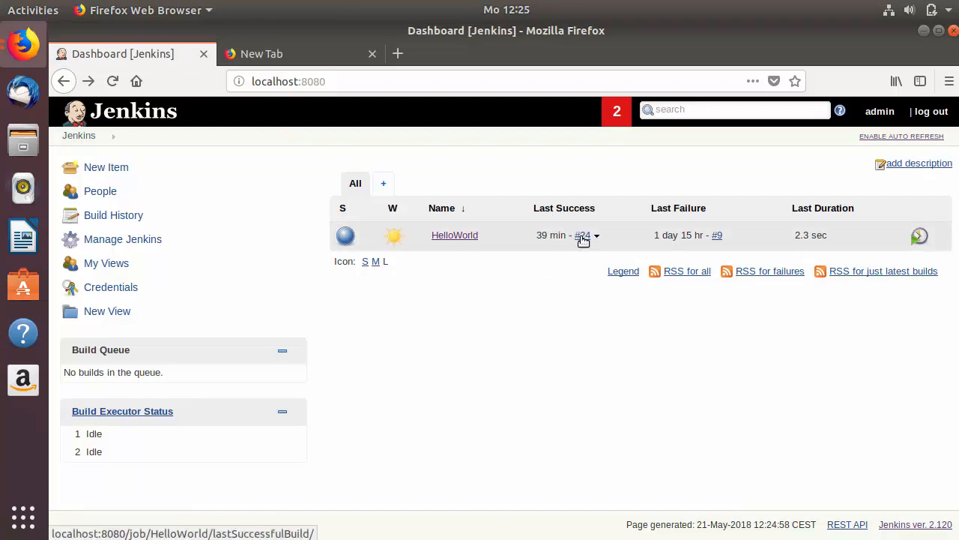
click(455, 237)
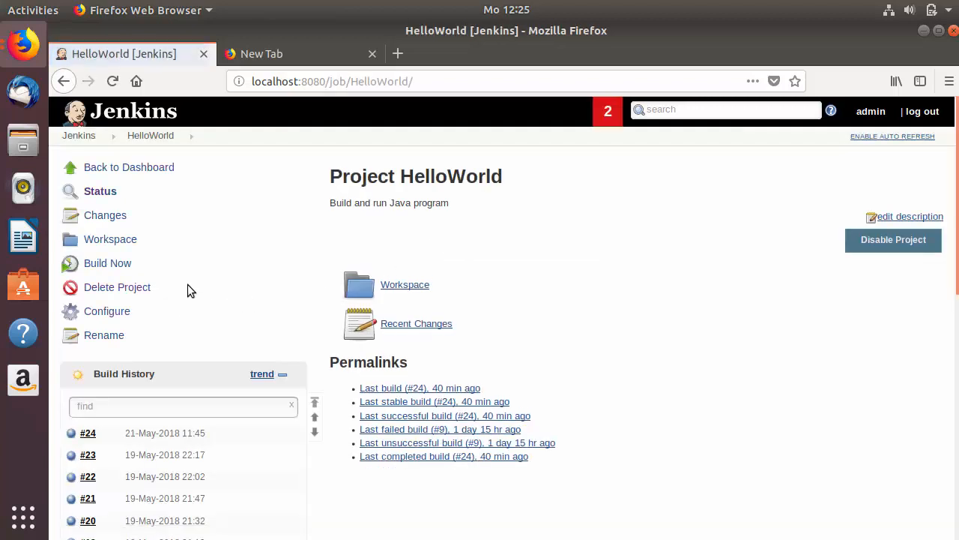
scroll(188, 285, down, 1)
scroll(188, 286, down, 1)
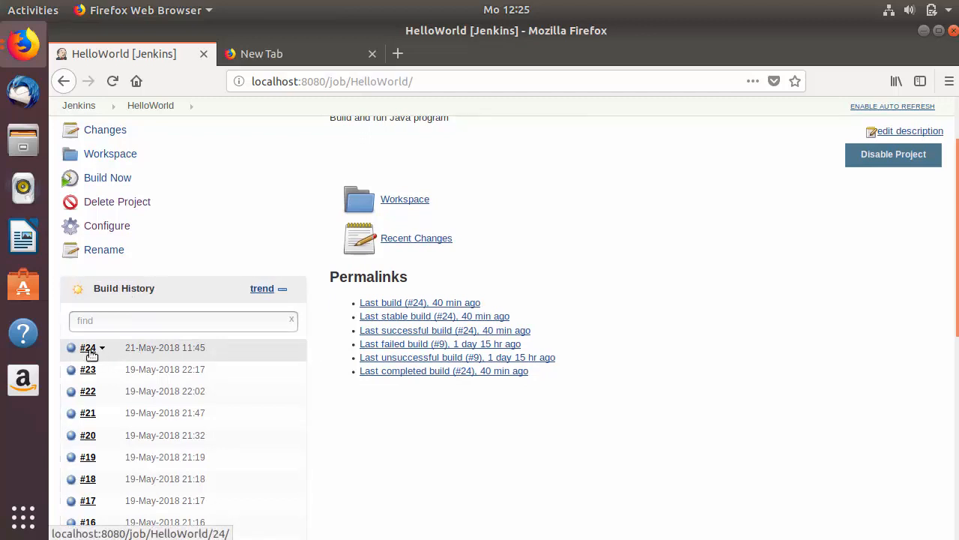
click(294, 54)
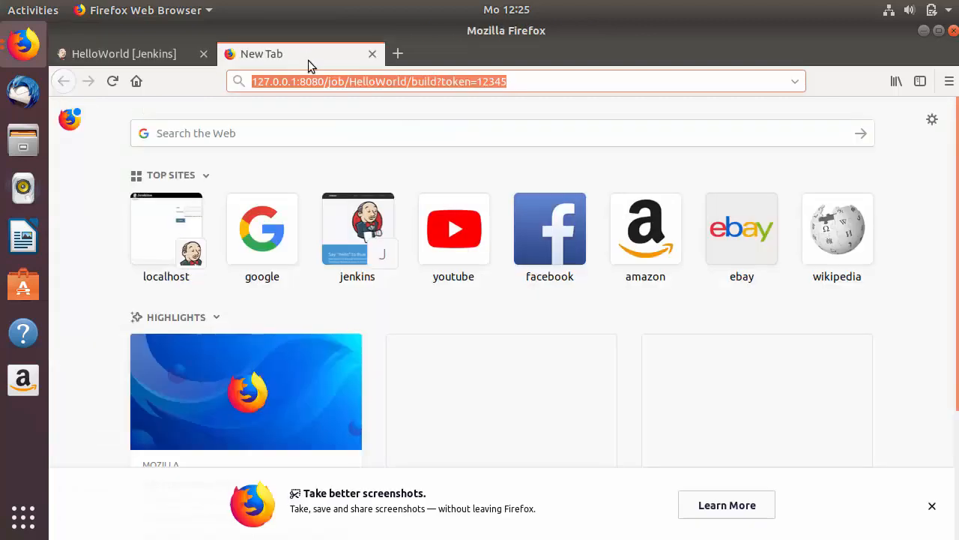
Step: Load the remote build URL, log in with Remember me checked, and refresh HelloWorld to see build #25
click(546, 82)
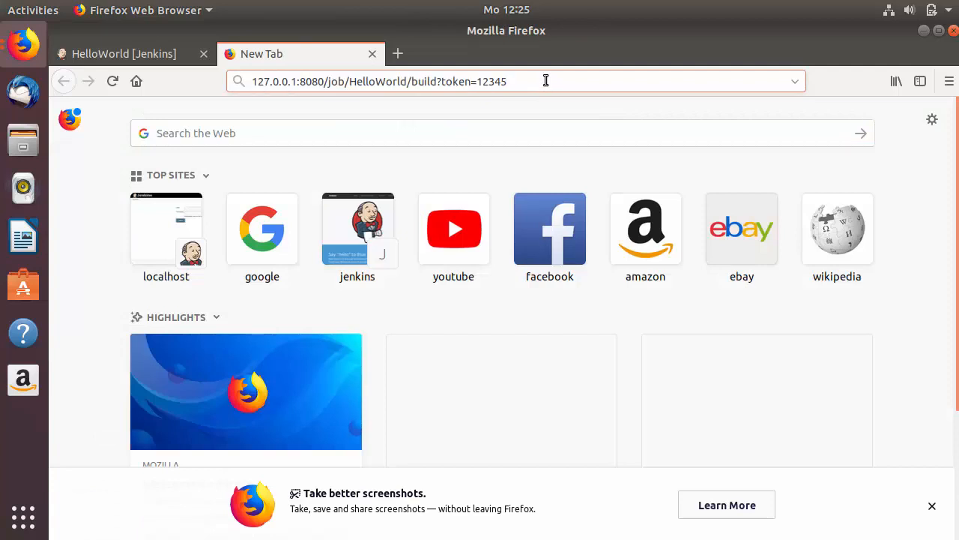
key(Return)
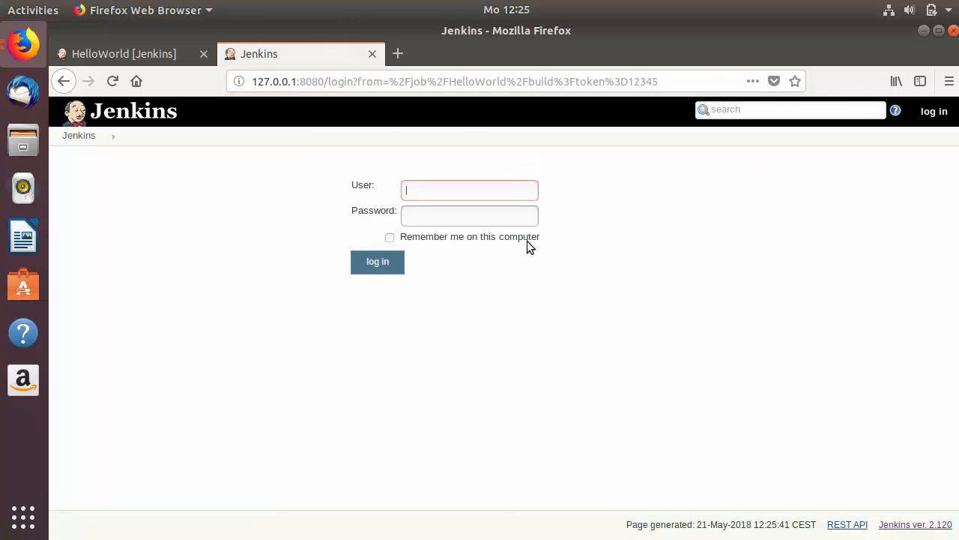
click(461, 196)
click(454, 209)
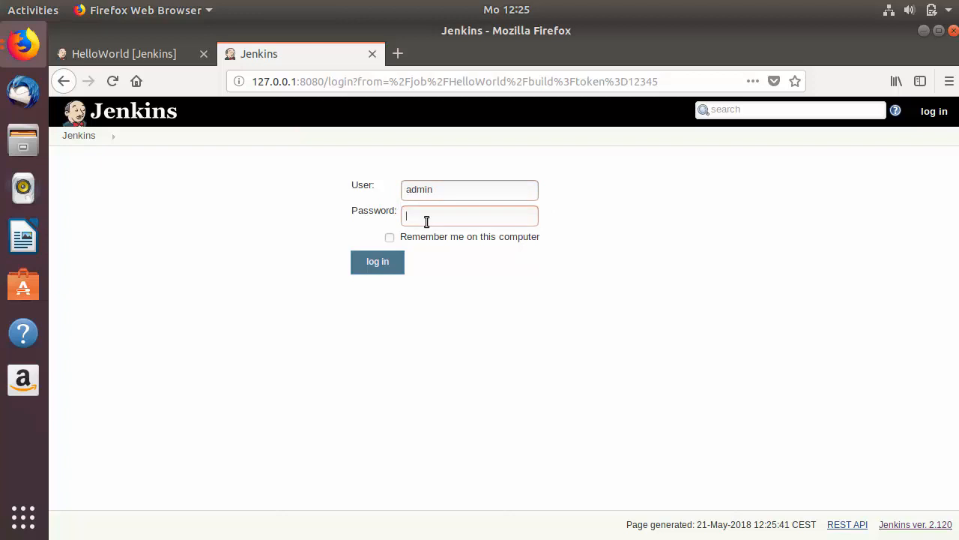
text(admin)
click(390, 238)
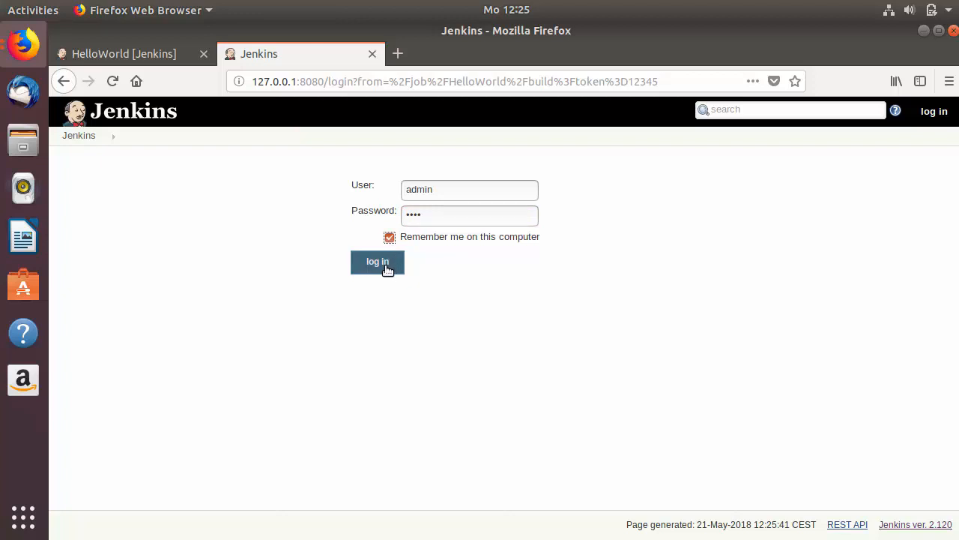
click(378, 263)
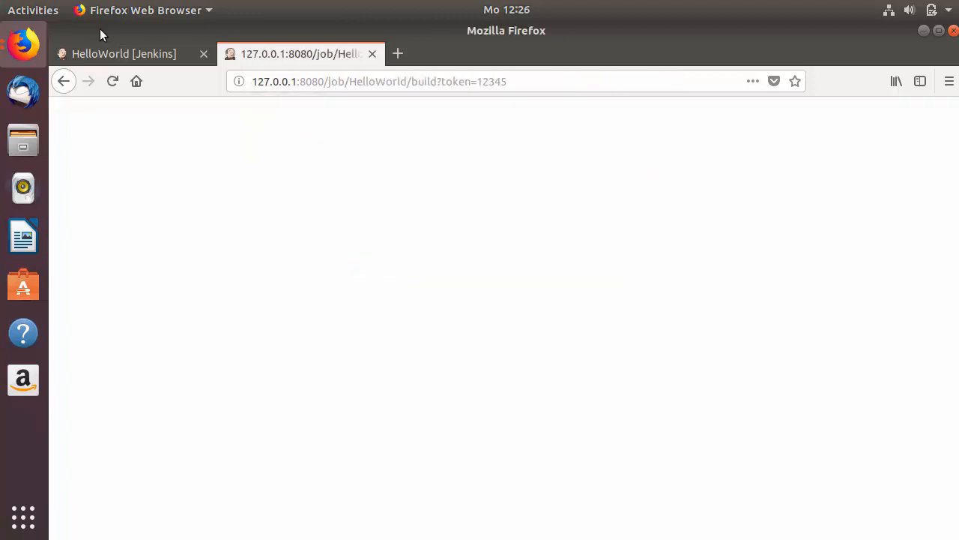
click(119, 49)
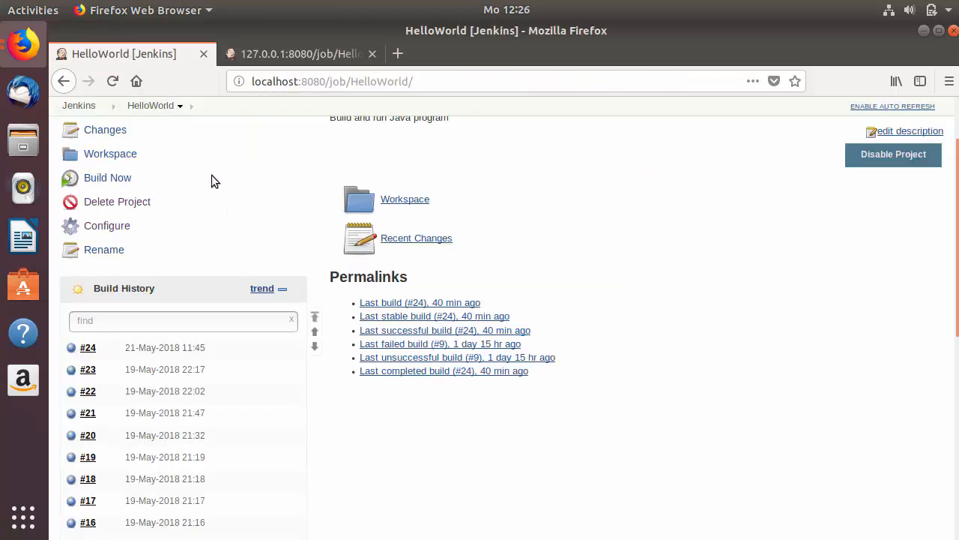
click(112, 81)
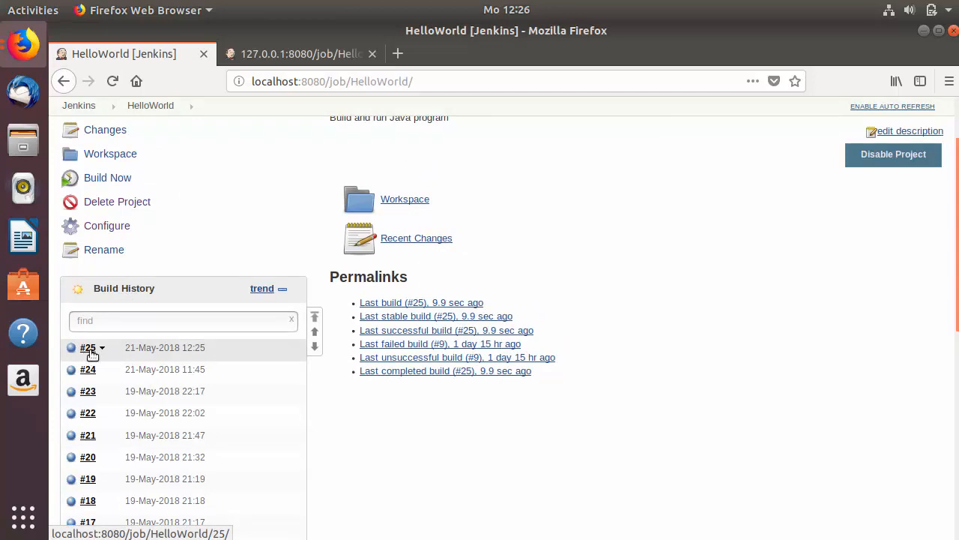
Step: Resend the remote build request and refresh HelloWorld to show build #26
click(278, 51)
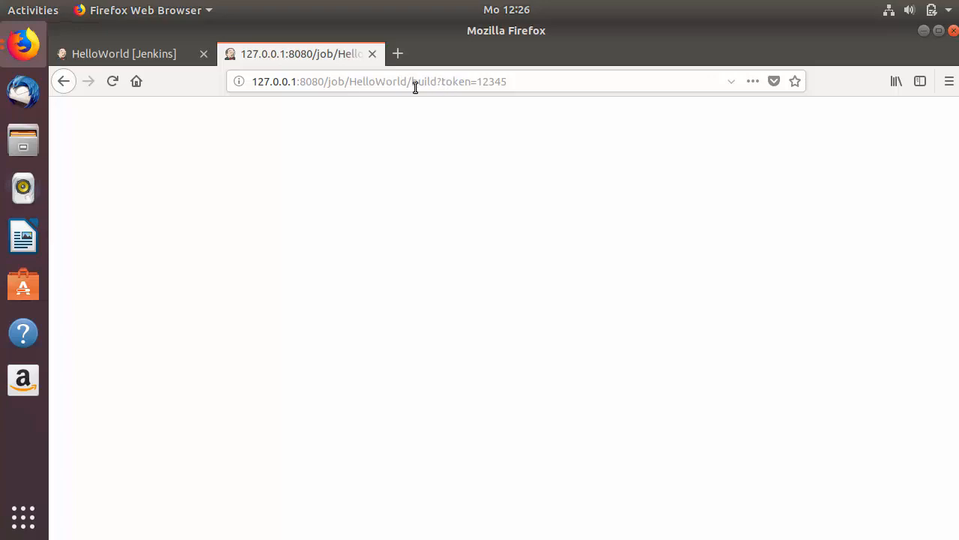
click(172, 58)
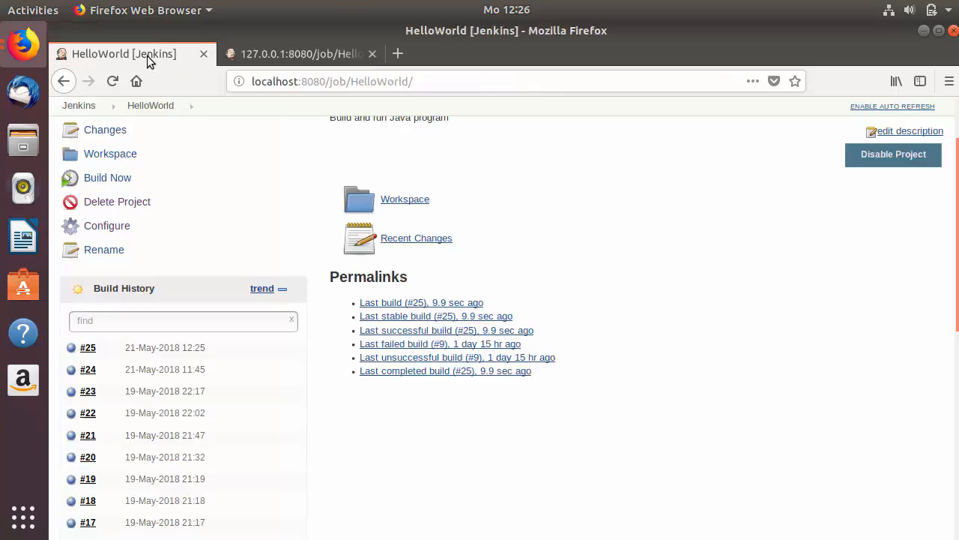
click(114, 82)
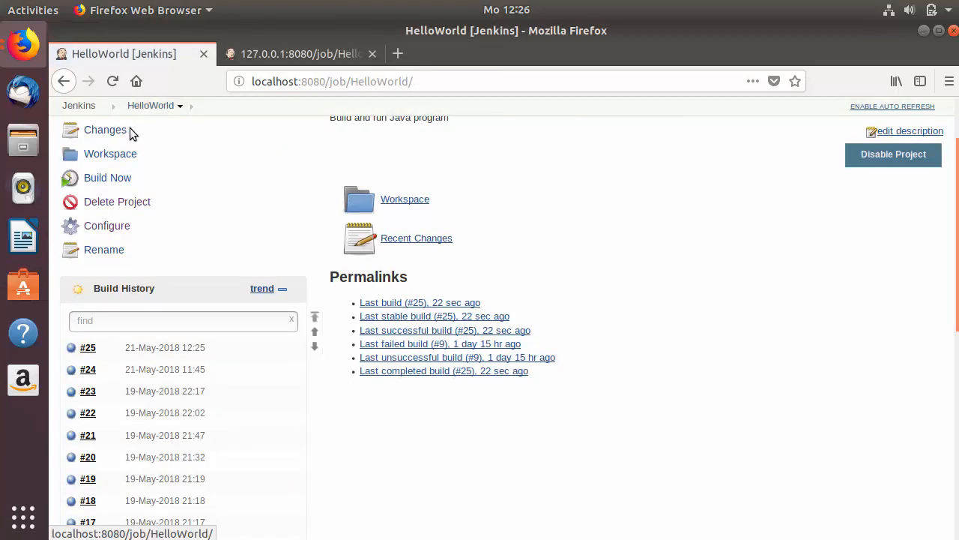
click(285, 54)
click(529, 82)
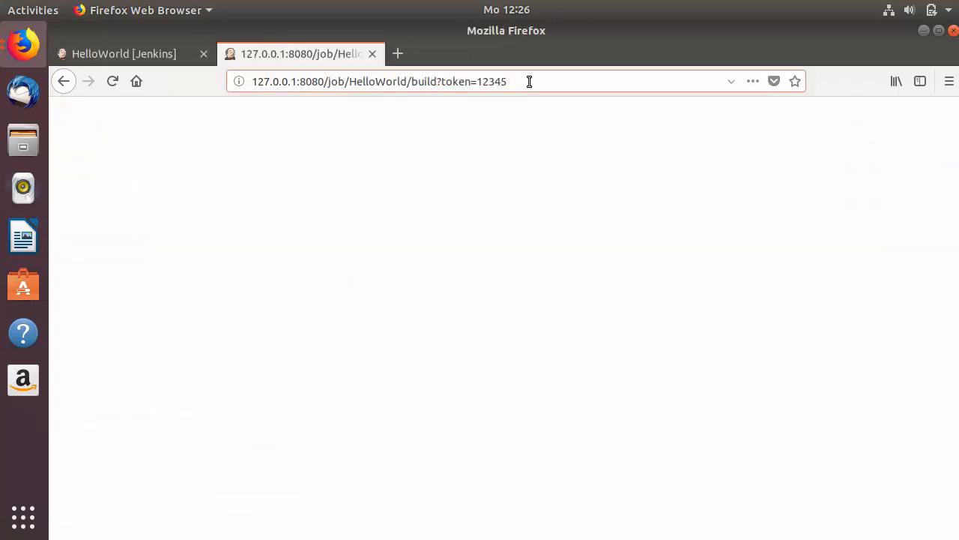
key(Return)
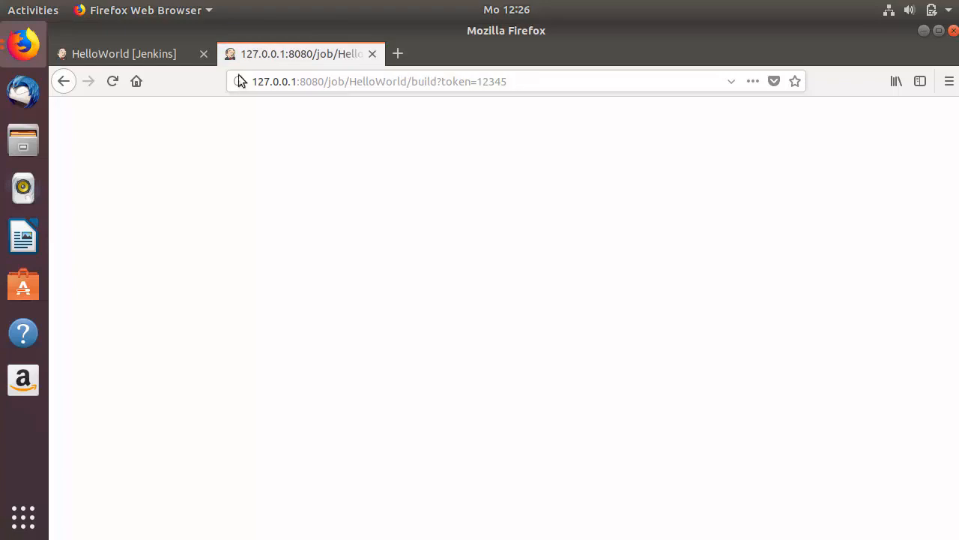
click(142, 54)
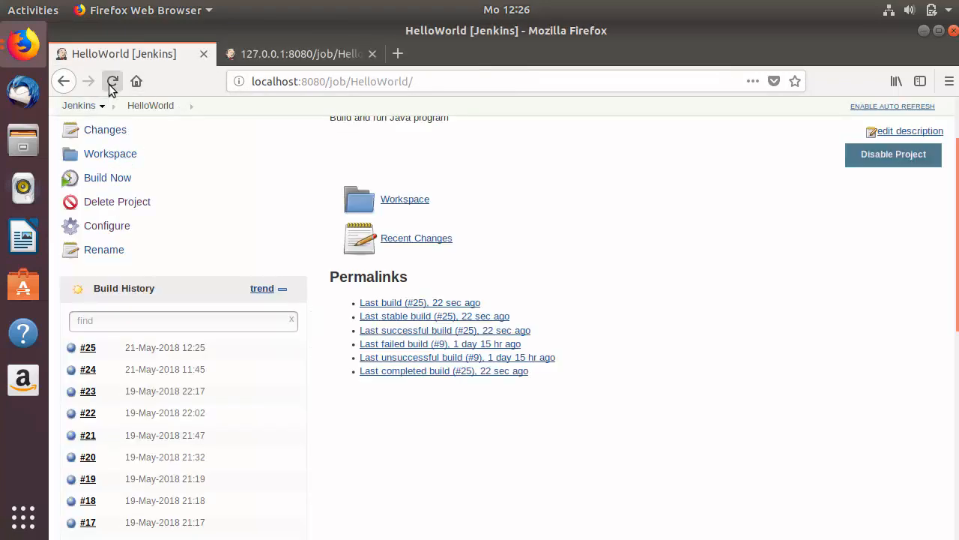
click(113, 81)
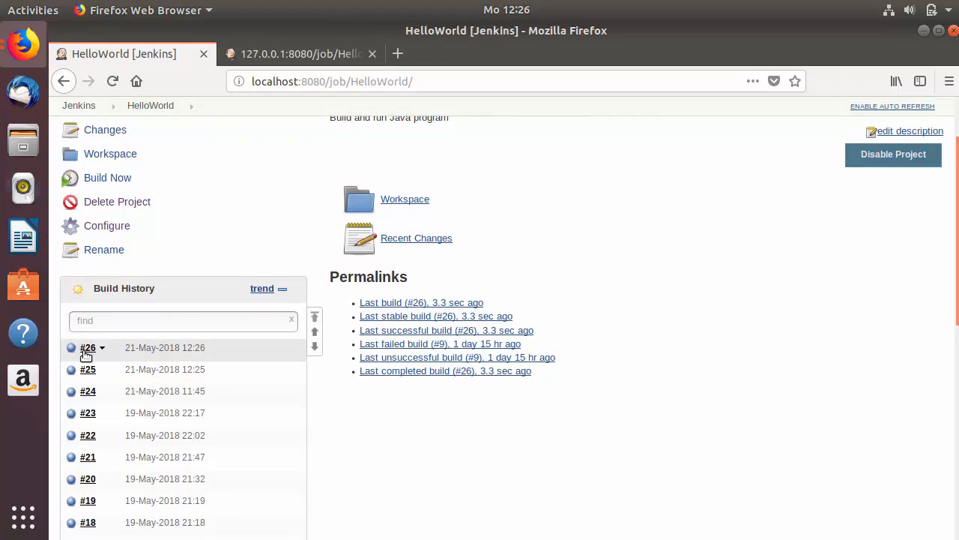
click(315, 58)
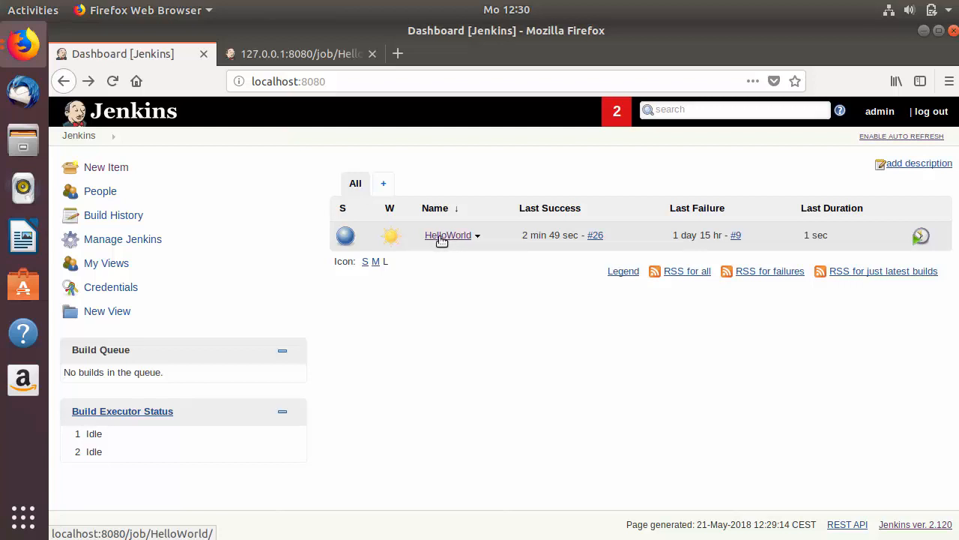
Step: Append 'Build' to the HelloWorld job's name on its Rename page, making it HelloWorldBuild
click(443, 239)
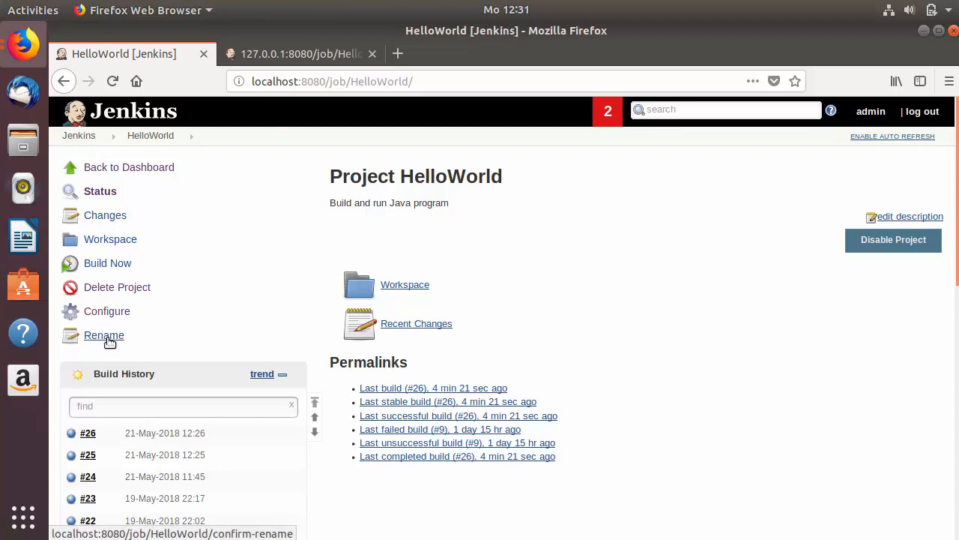
click(110, 341)
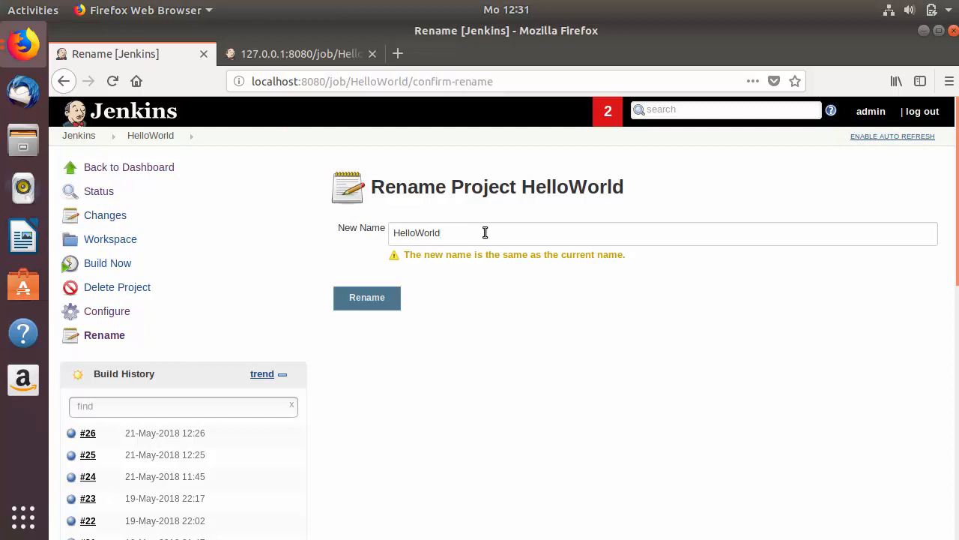
text(Build)
key(ctrl+a)
key(ctrl+c)
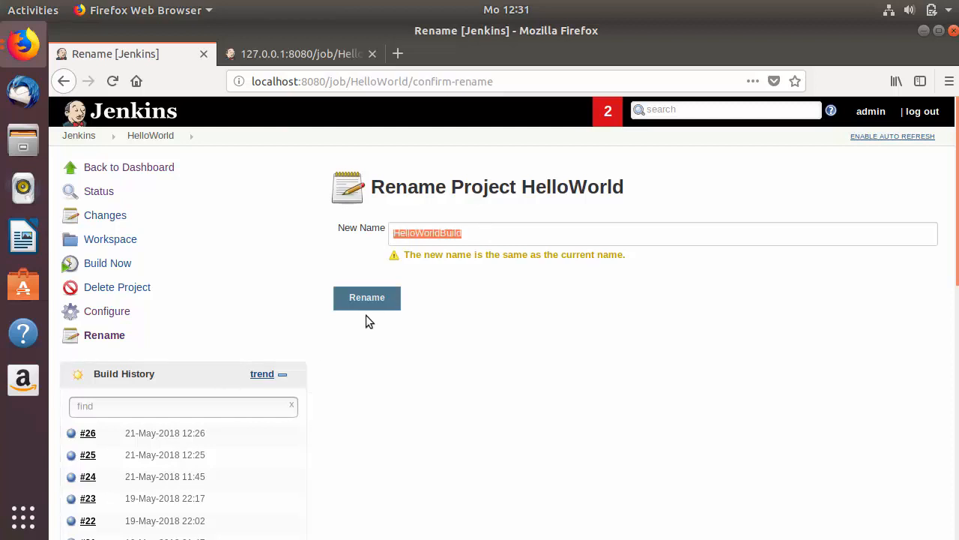
click(362, 298)
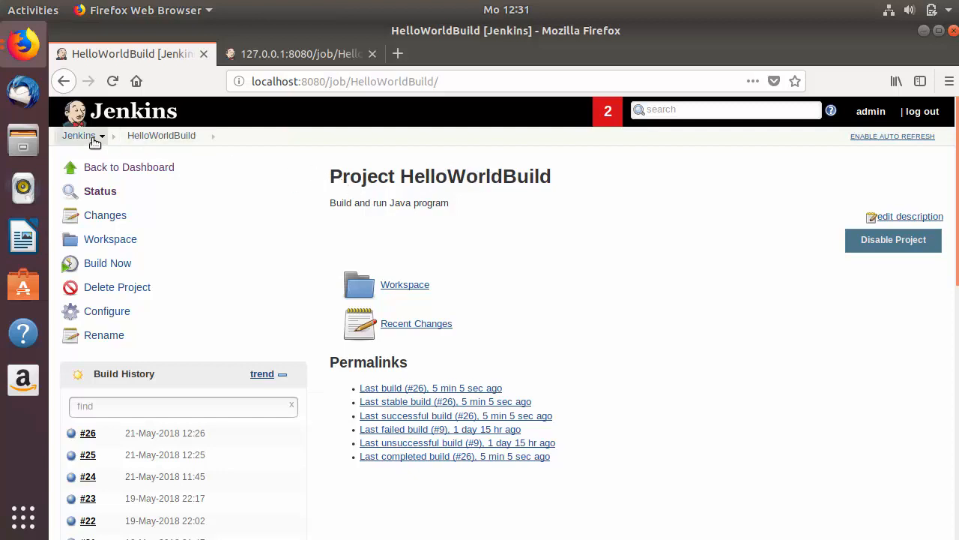
Step: Start a new item named HelloWorldRun from the dashboard
click(82, 136)
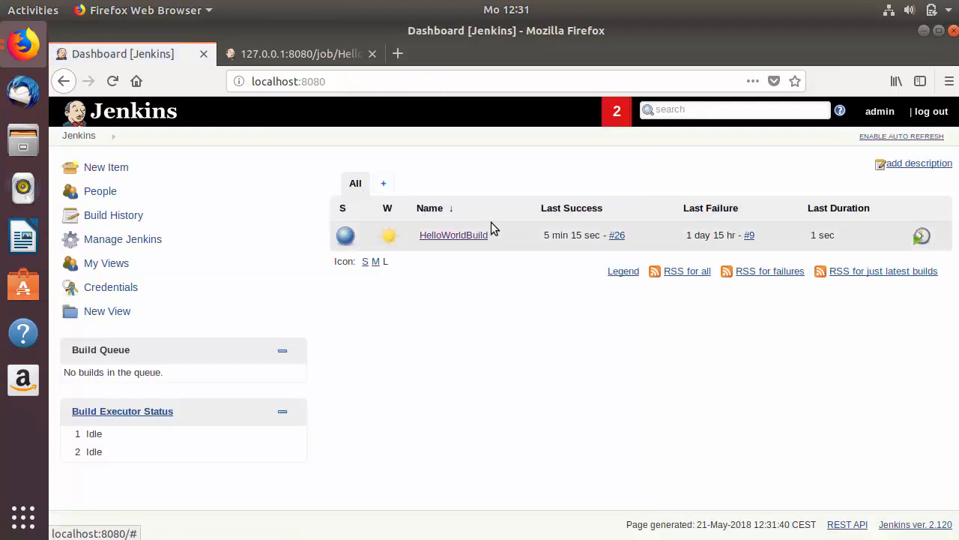
click(98, 172)
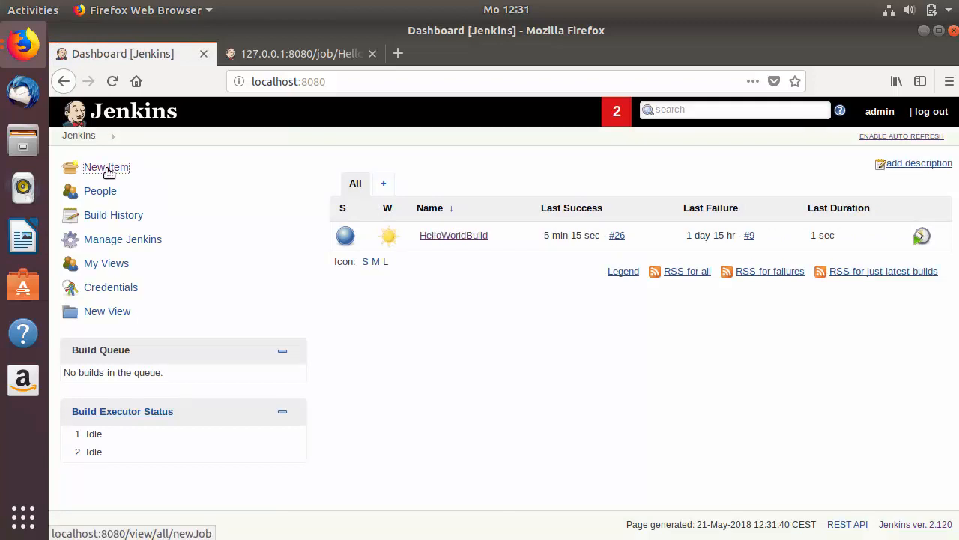
click(241, 205)
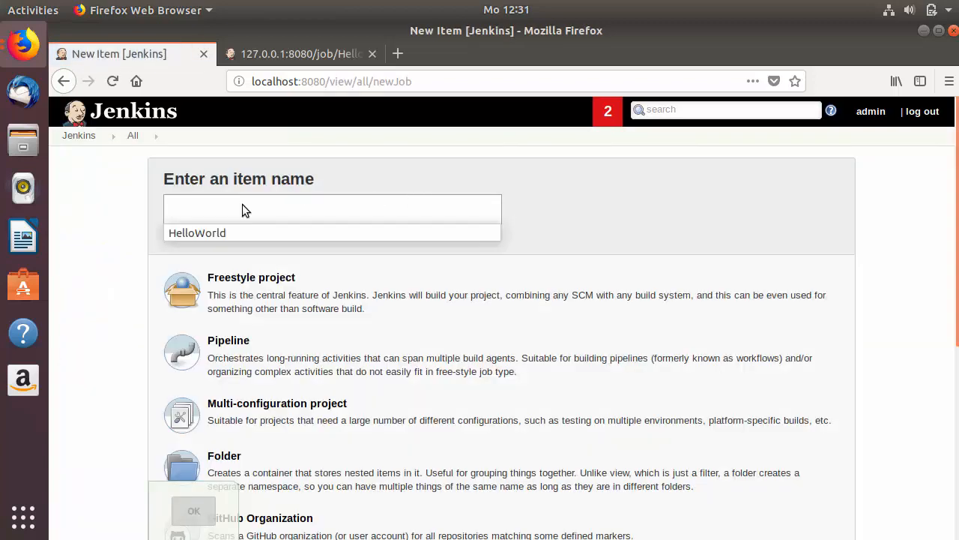
text(HelloWorldBuild)
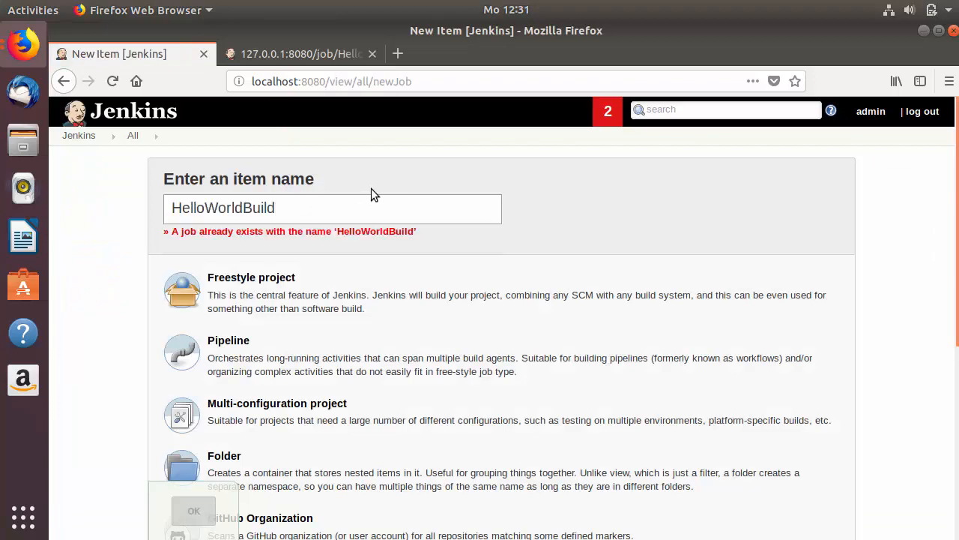
key(BackSpace)
key(BackSpace)
key(BackSpace)
key(BackSpace)
key(BackSpace)
text(Run)
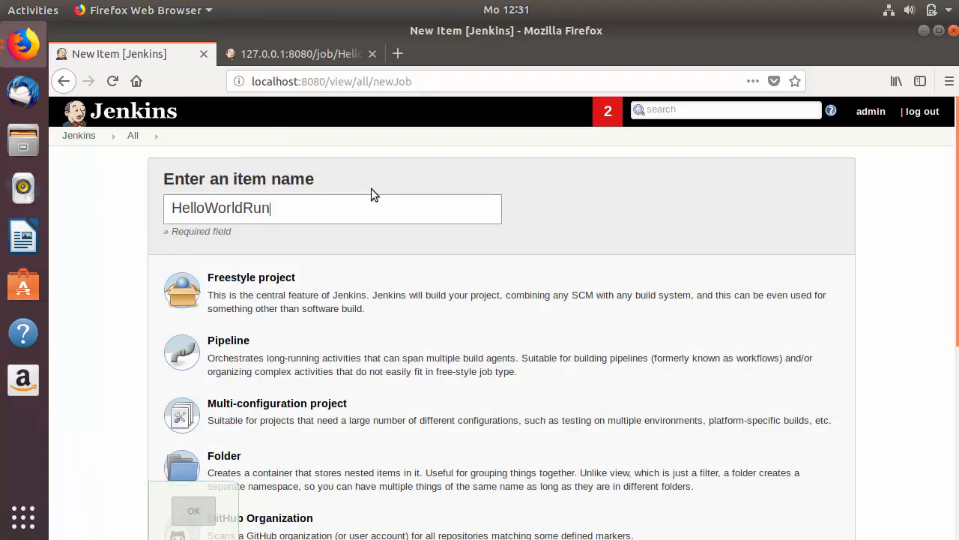
Step: Copy HelloWorldRun from the existing HelloWorldBuild job and create it
scroll(278, 199, down, 1)
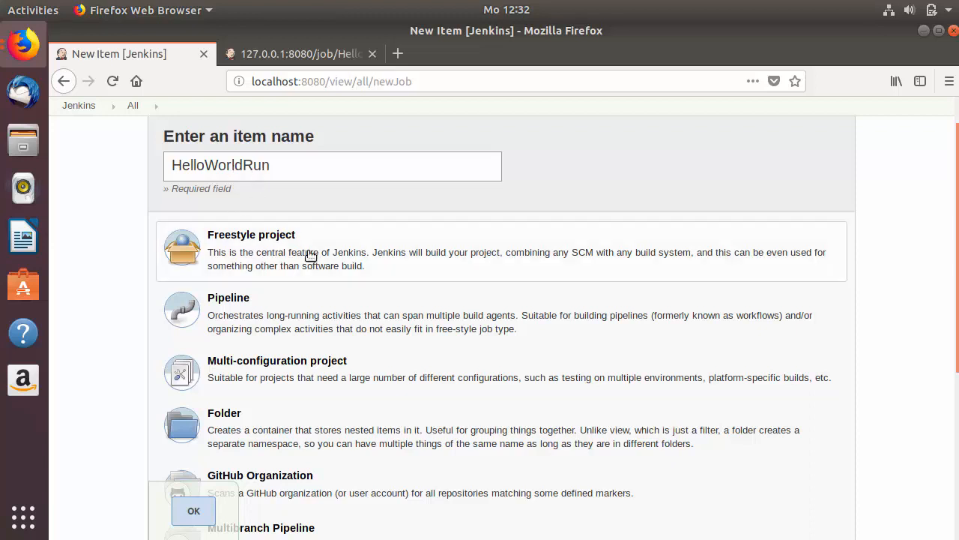
scroll(308, 255, down, 1)
scroll(311, 256, down, 2)
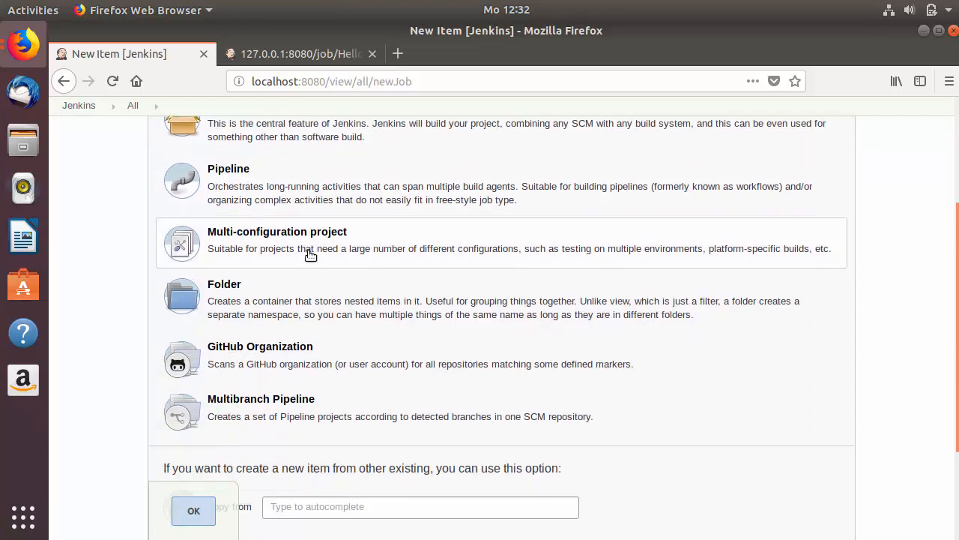
scroll(310, 256, down, 3)
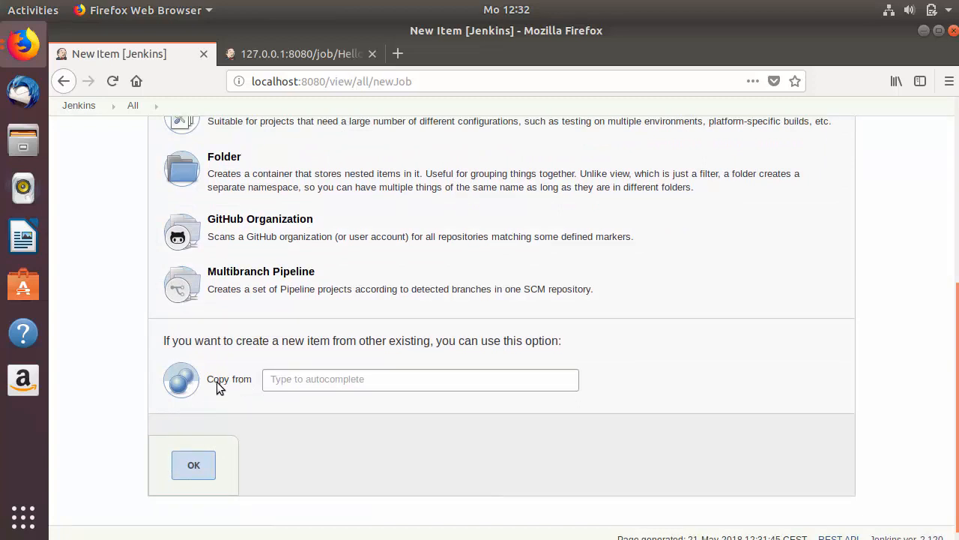
click(281, 381)
key(ctrl+v)
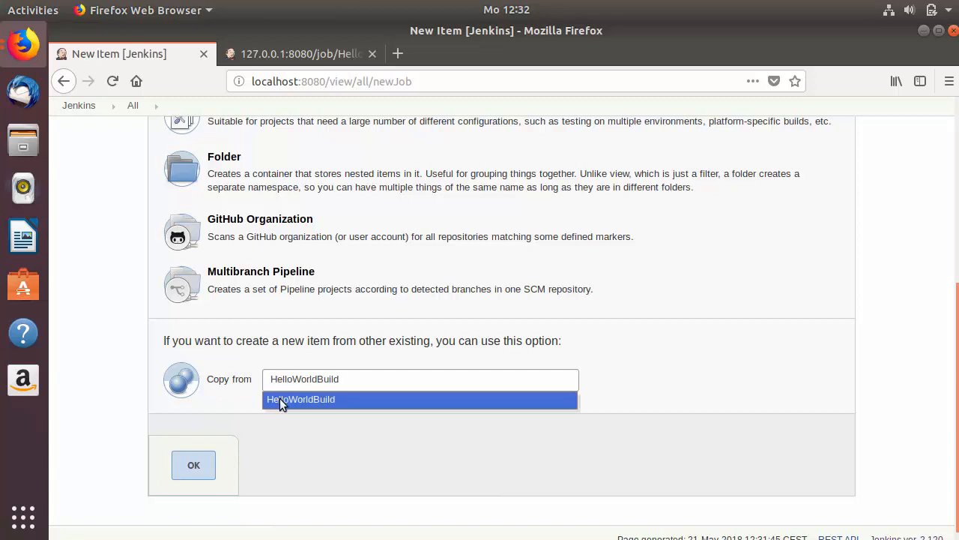
click(283, 400)
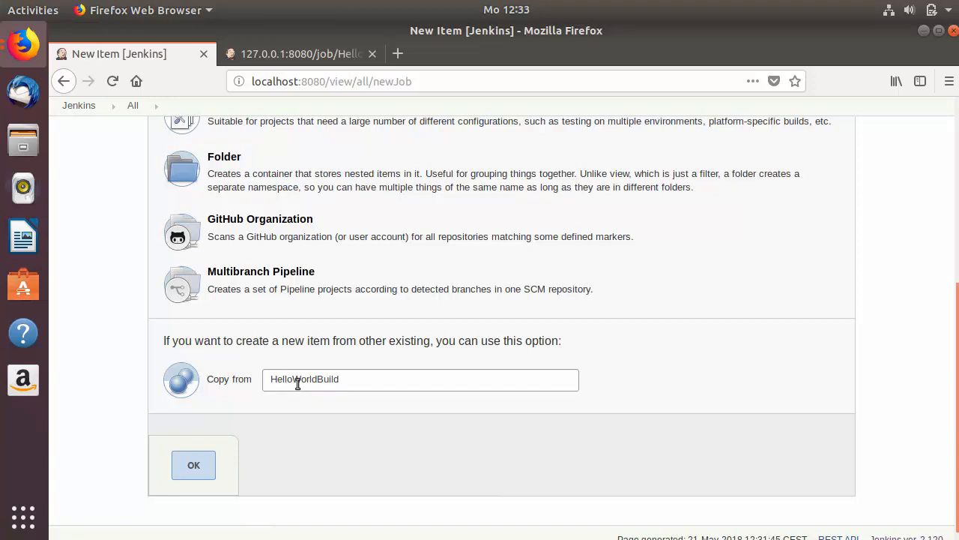
scroll(298, 383, up, 1)
scroll(297, 383, down, 2)
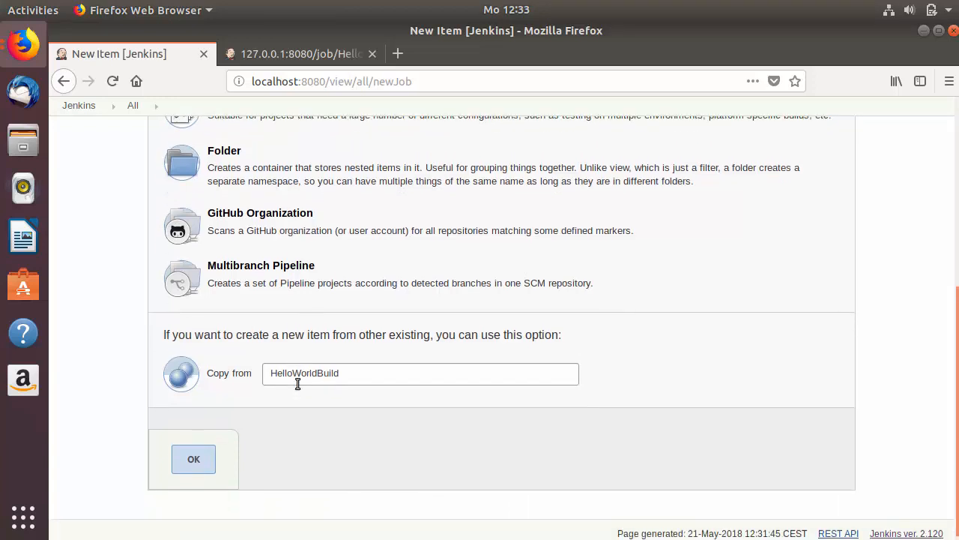
click(199, 451)
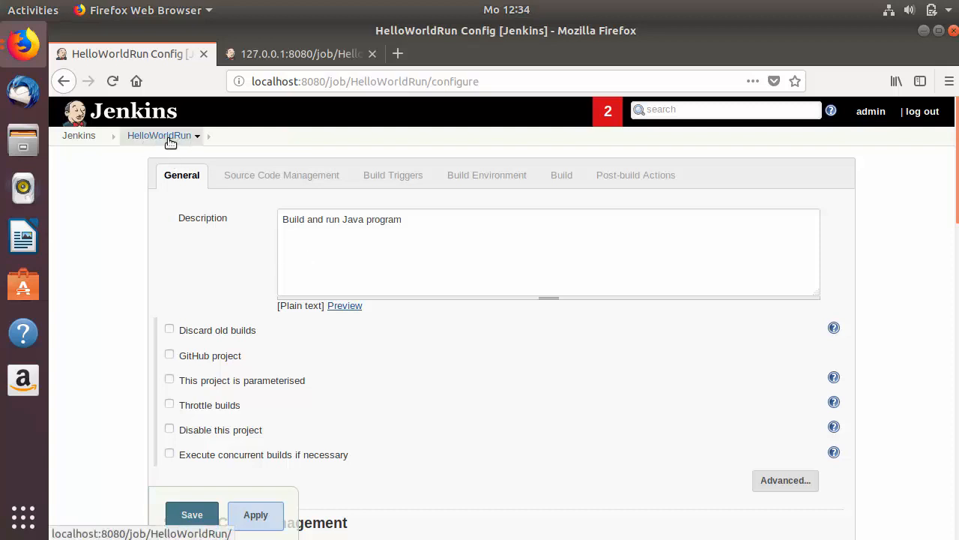
Step: Delete 'Build and' from the description, leaving 'run Java program'
double_click(297, 222)
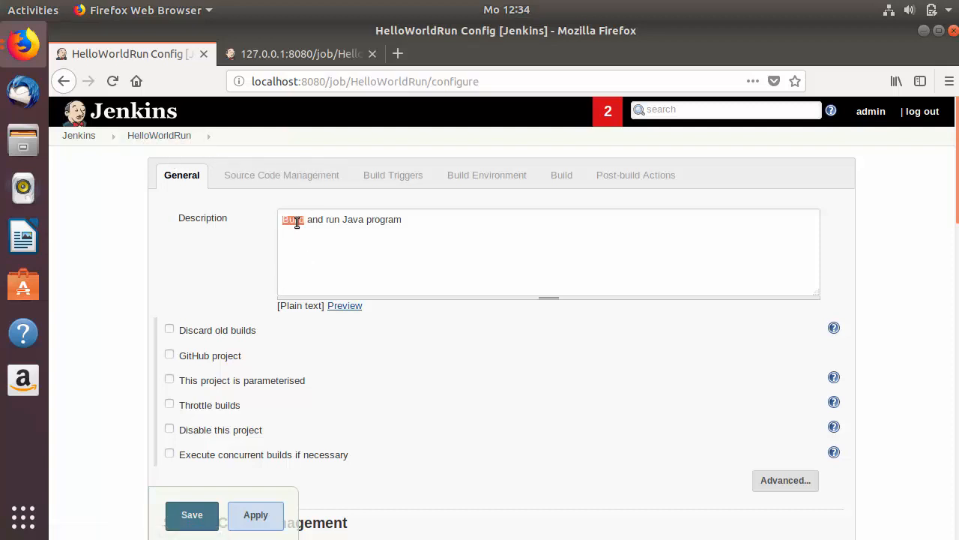
drag(325, 223, 277, 221)
key(BackSpace)
Step: Remove the 'sudo javac HelloWorld.java' line from the Execute shell command
scroll(214, 288, down, 2)
scroll(214, 288, down, 10)
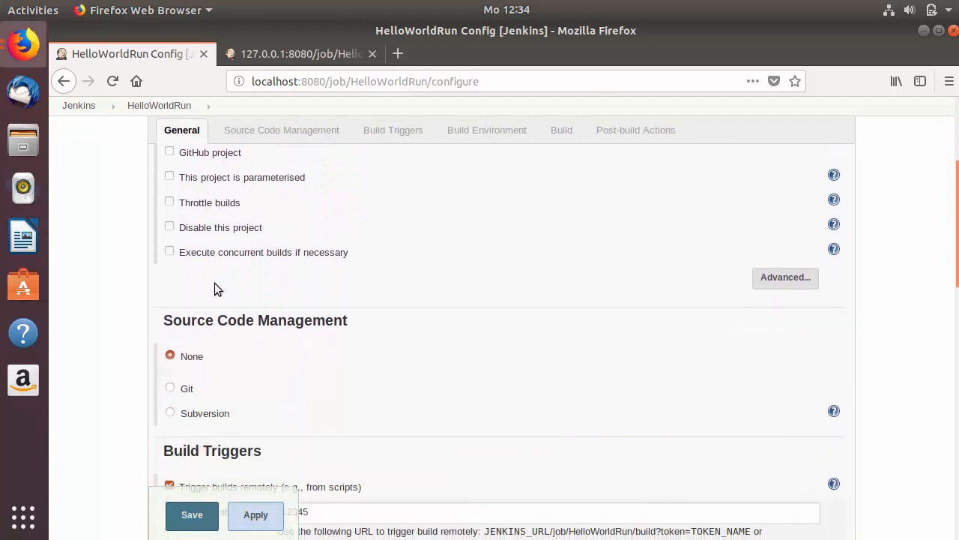
drag(420, 338, 248, 341)
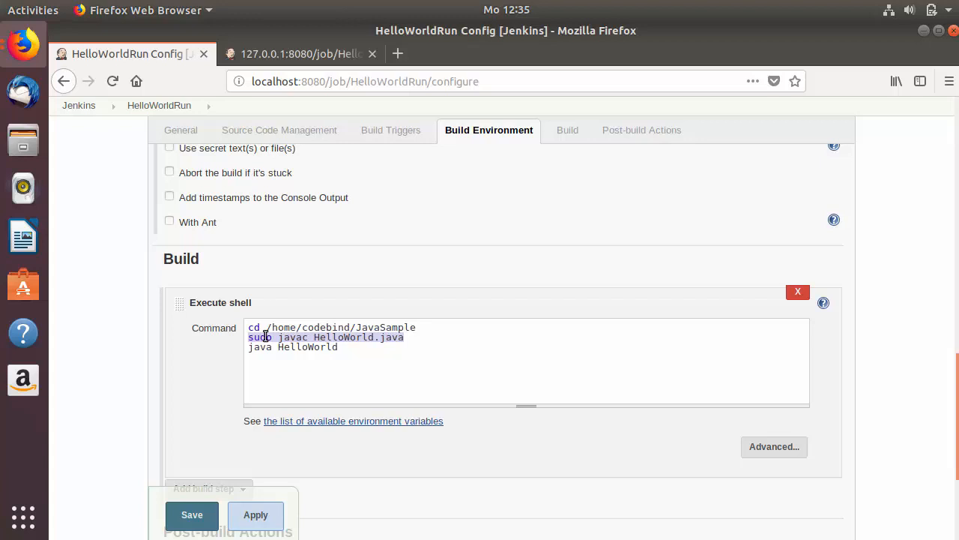
key(BackSpace)
key(Delete)
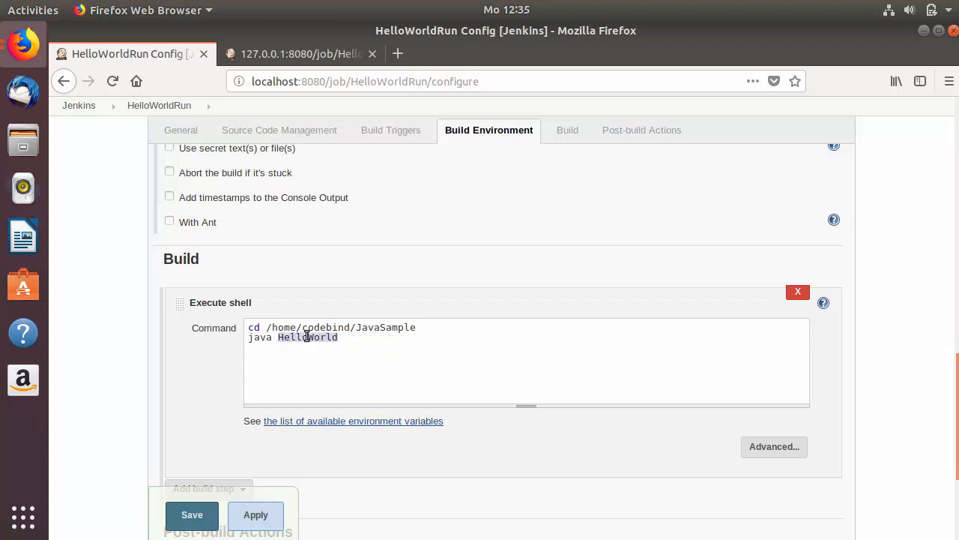
triple_click(306, 336)
click(374, 337)
scroll(420, 243, up, 2)
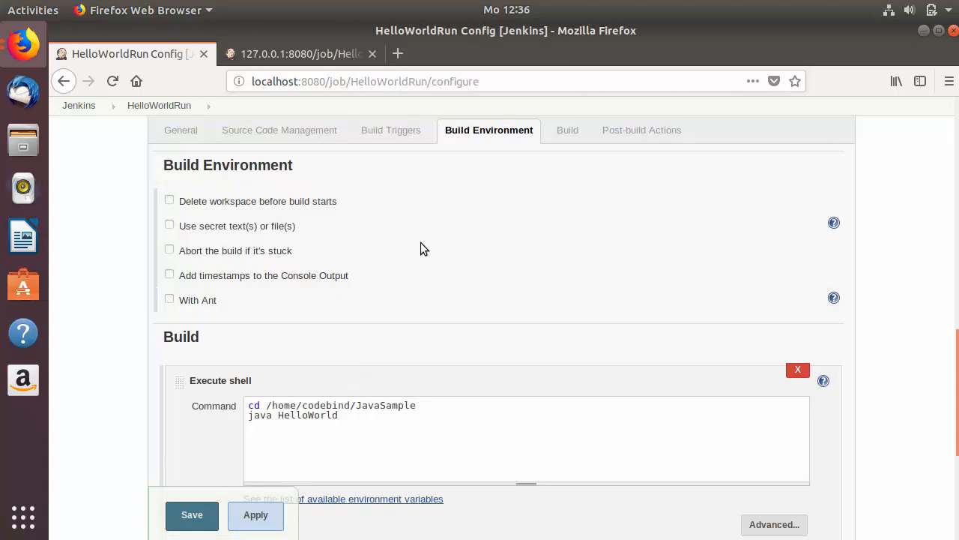
click(389, 135)
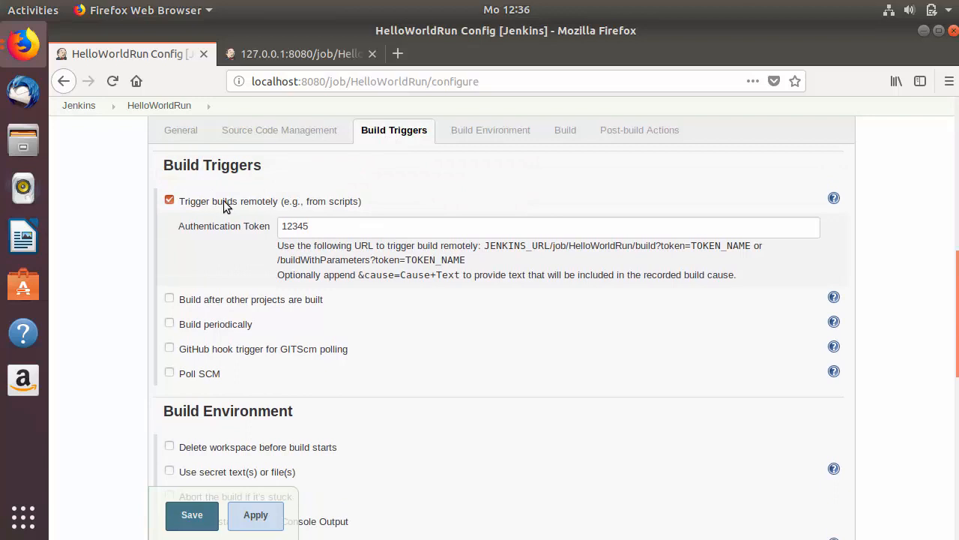
Step: Replace HelloWorldRun's remote trigger with 'build after HelloWorldBuild' and save the job
click(170, 200)
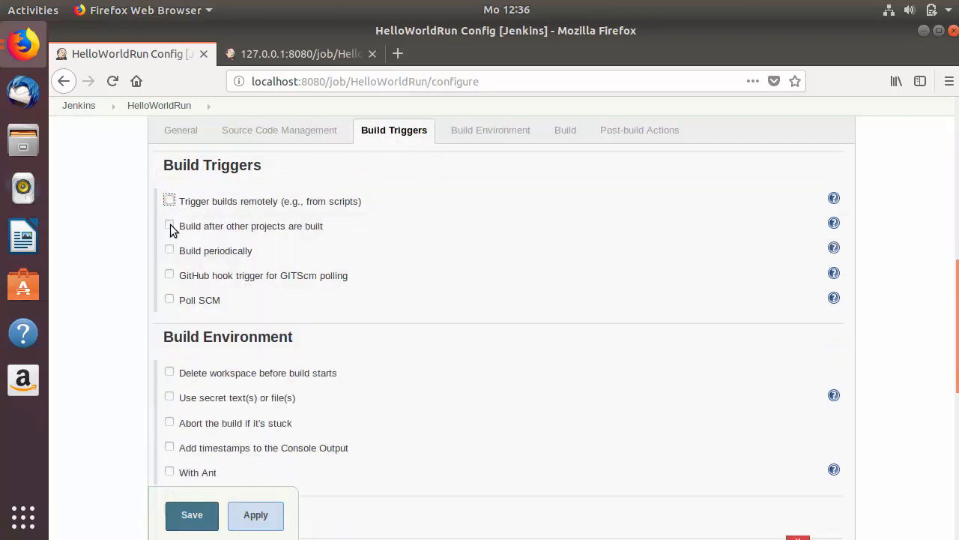
click(170, 225)
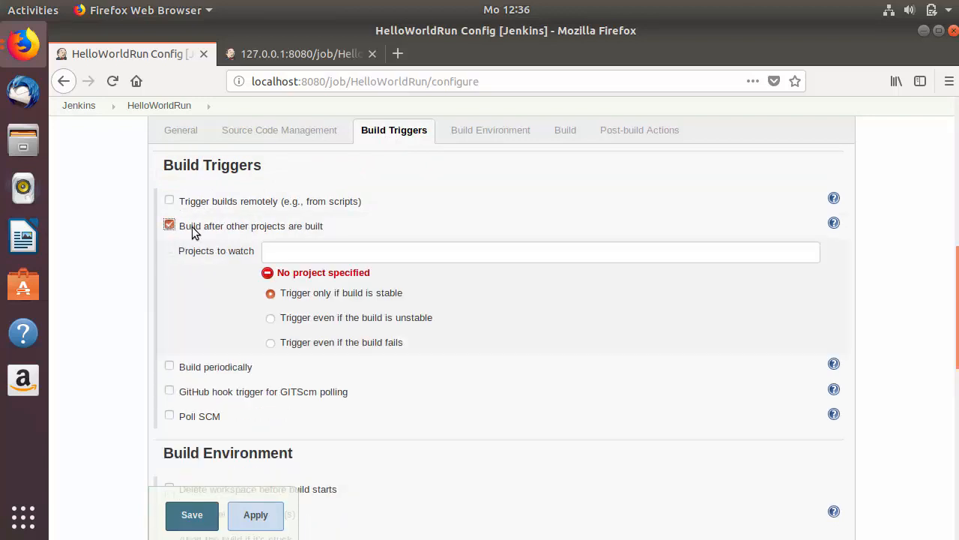
click(299, 253)
text(HelloWorldBuild)
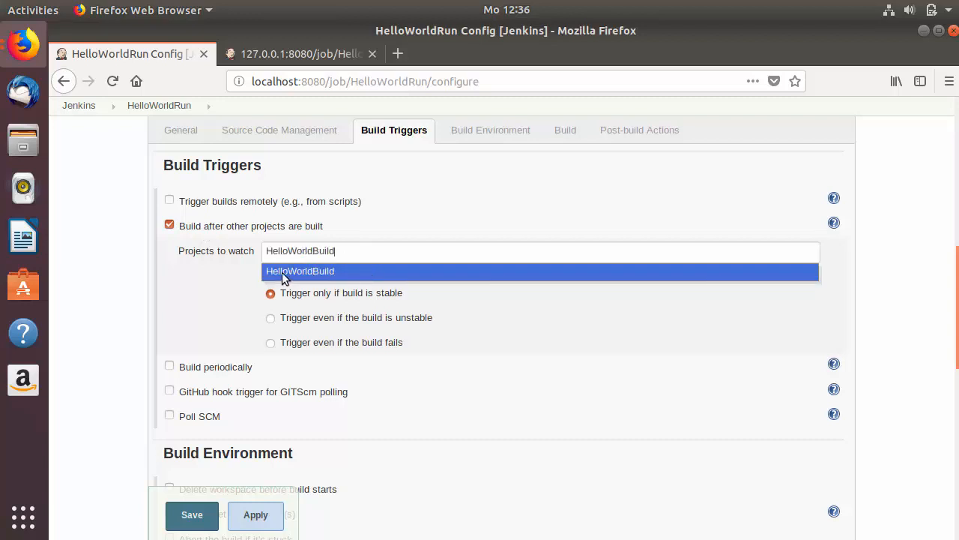
click(283, 270)
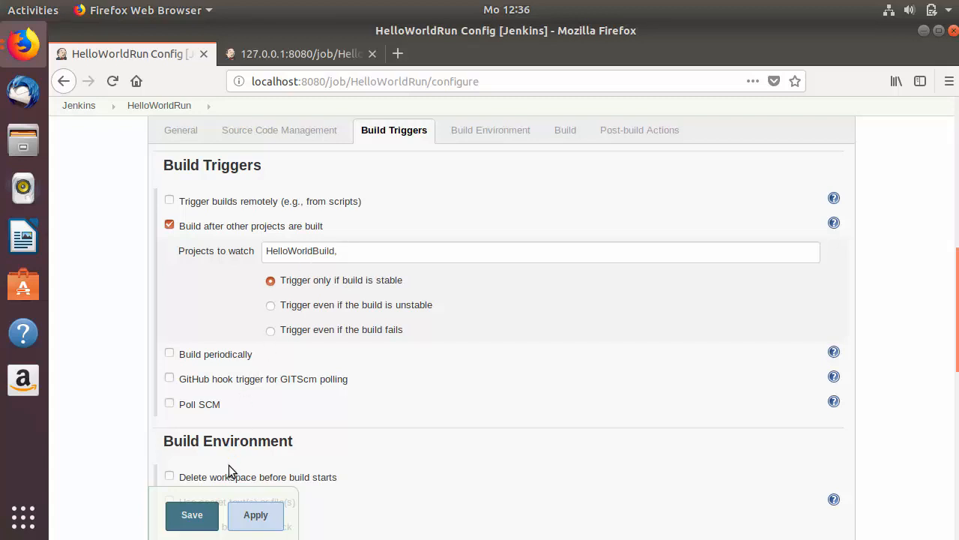
click(192, 517)
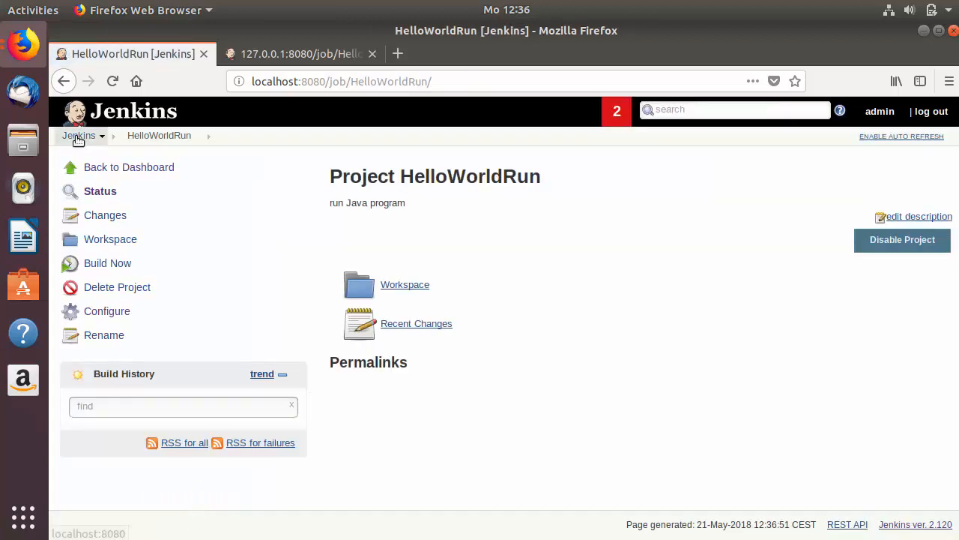
Step: Open HelloWorldBuild's configuration and delete a letter from its description
click(79, 137)
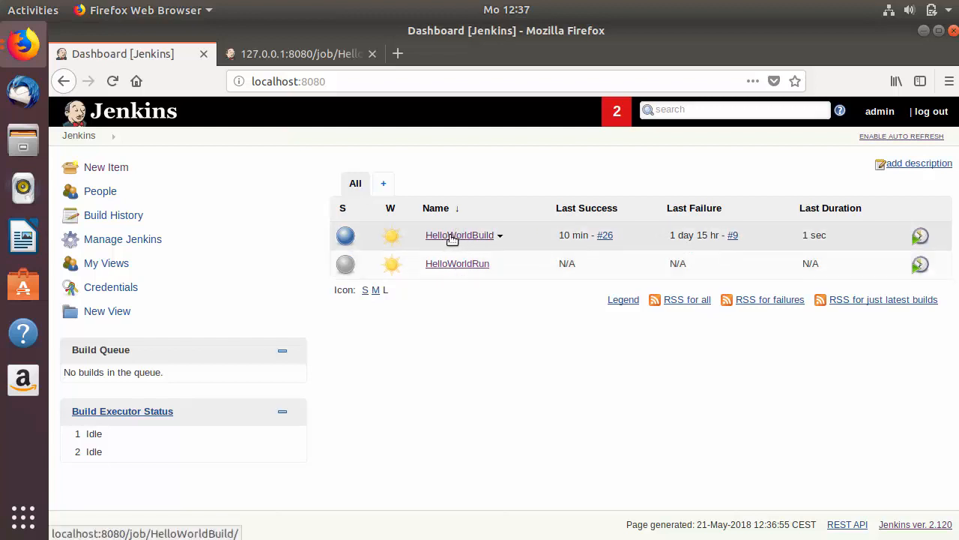
click(453, 236)
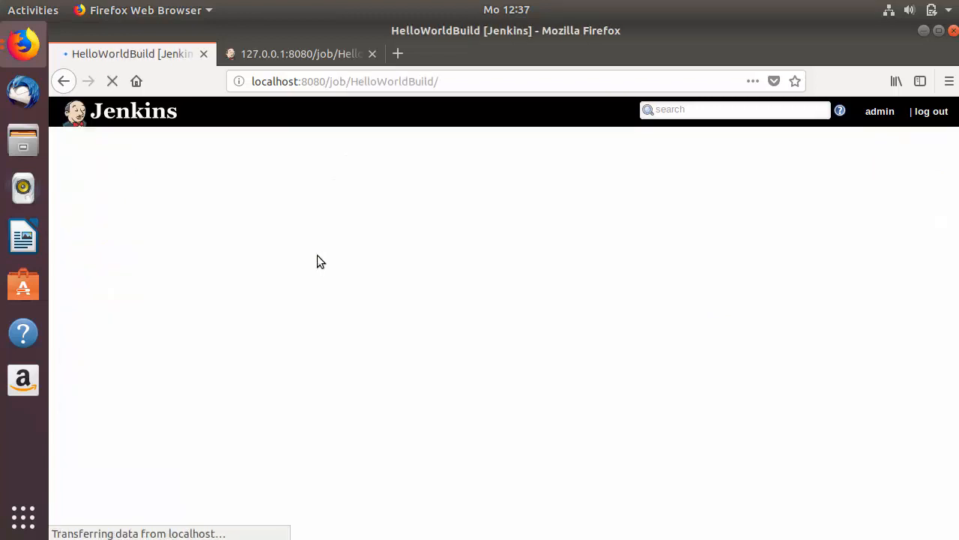
click(112, 313)
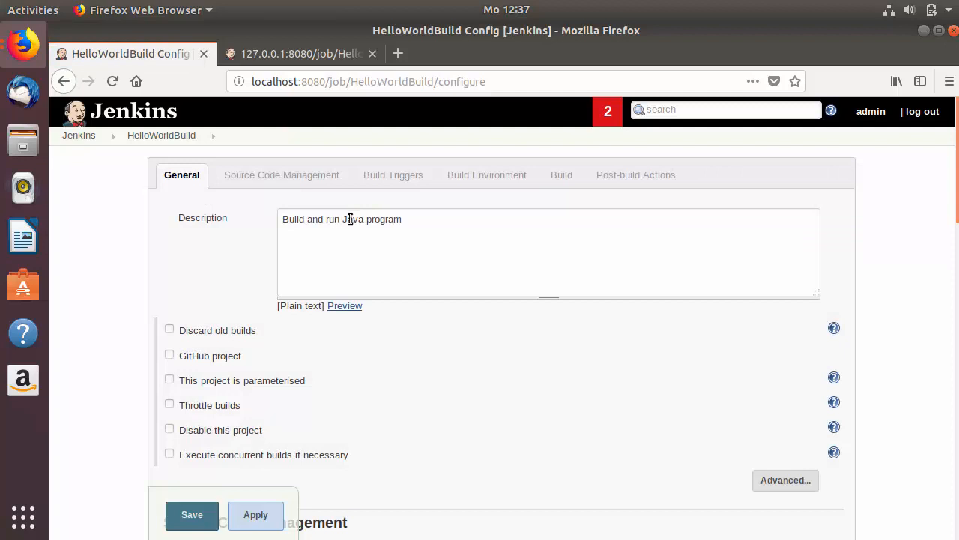
click(341, 218)
key(BackSpace)
key(BackSpace)
key(BackSpace)
key(BackSpace)
key(BackSpace)
key(BackSpace)
key(BackSpace)
key(BackSpace)
key(BackSpace)
Step: Remove the 'java HelloWorld' line from the Execute shell command and save
scroll(303, 233, down, 10)
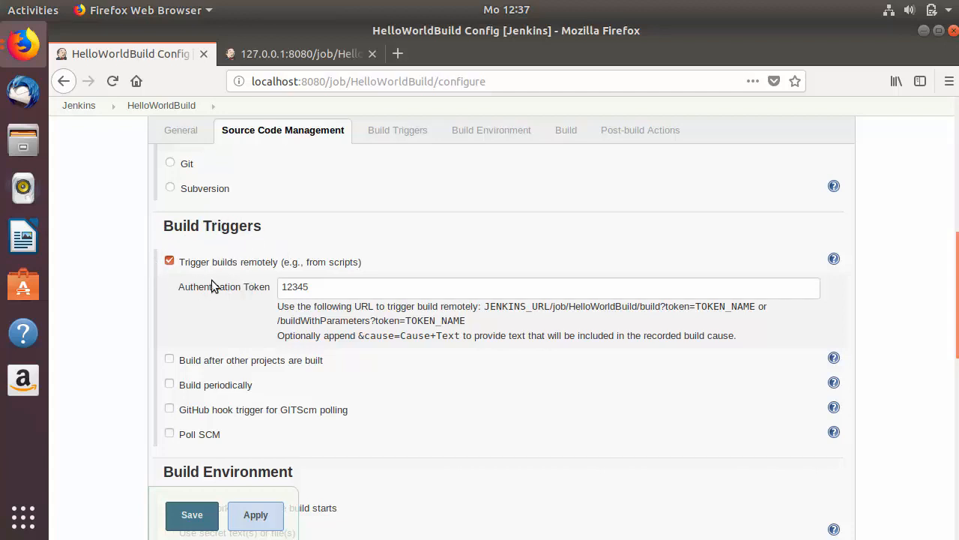
scroll(258, 281, down, 5)
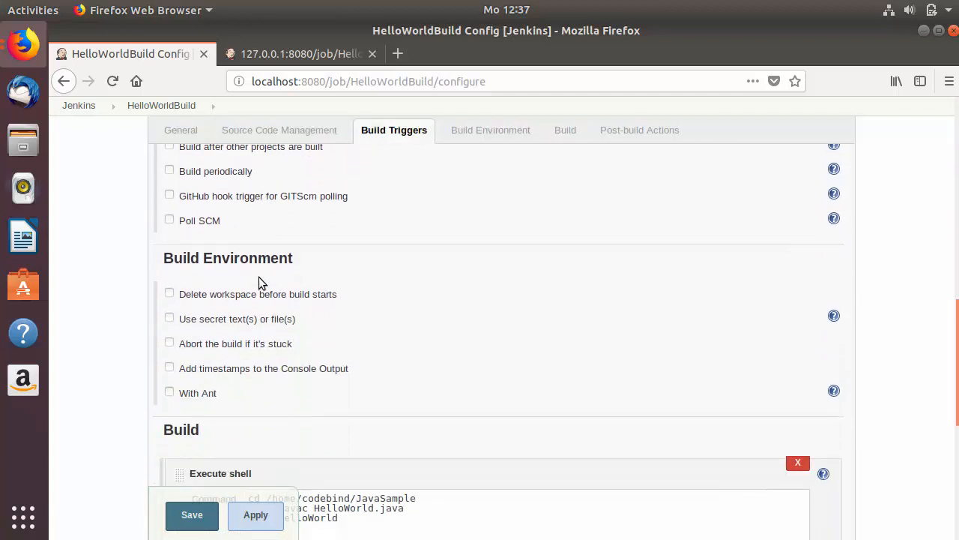
scroll(259, 282, down, 4)
drag(351, 346, 248, 349)
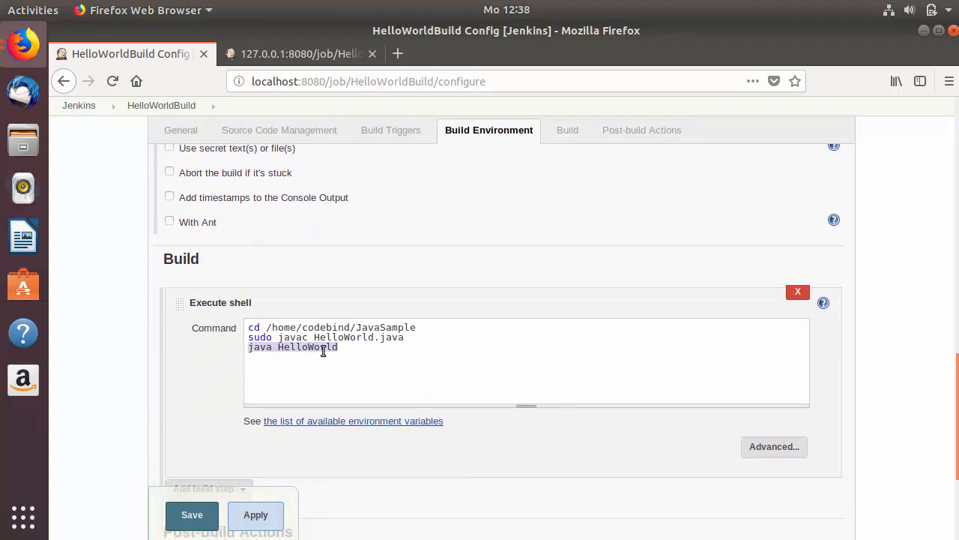
key(BackSpace)
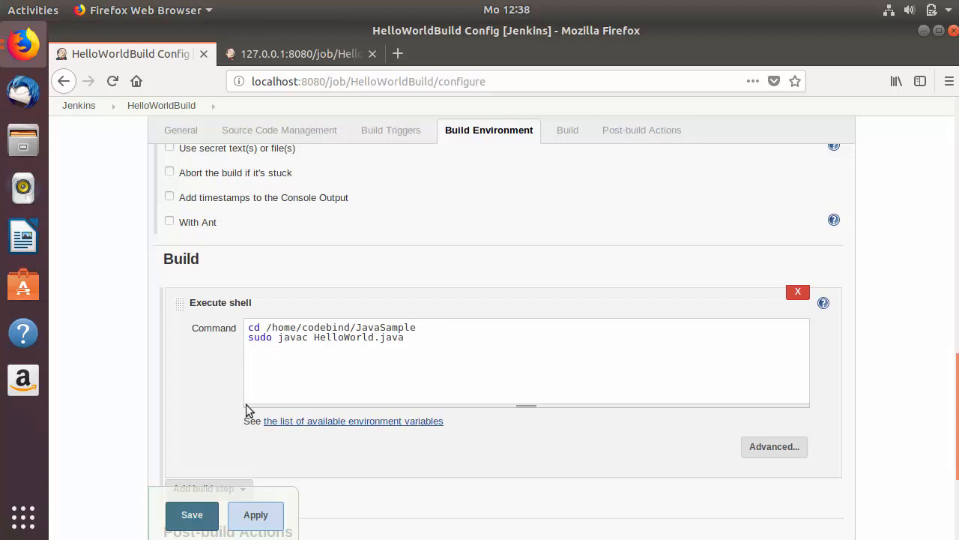
click(192, 517)
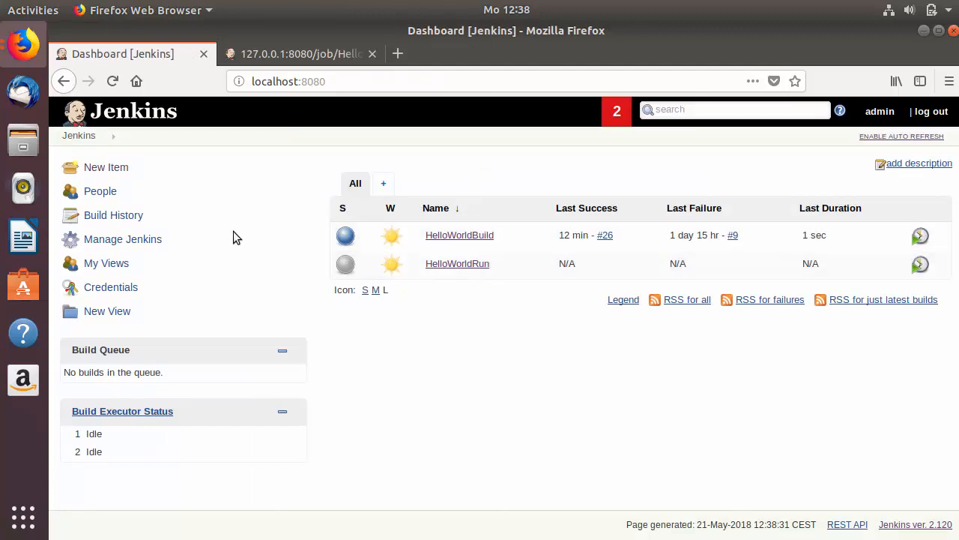
Step: Start a new item named HelloWorldMessage with Freestyle project as its type
click(105, 168)
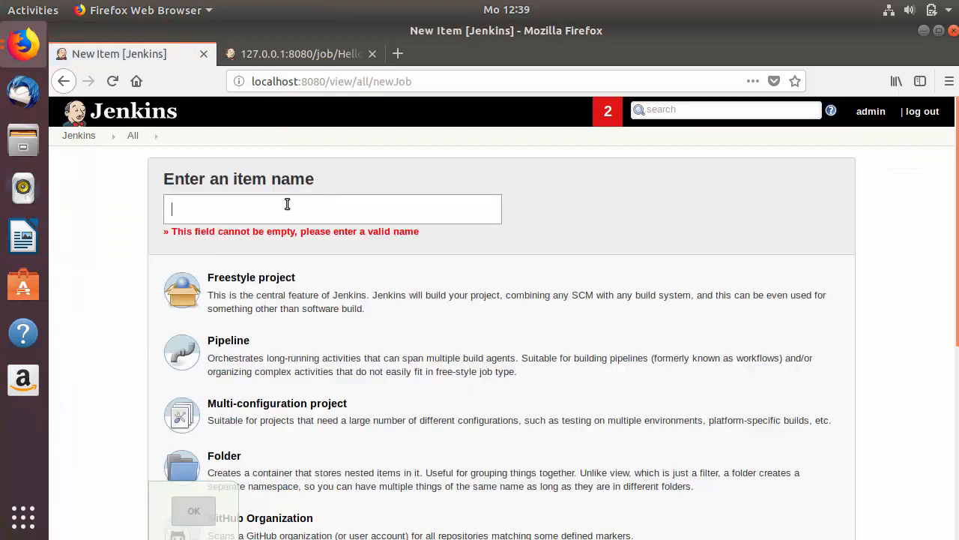
text(HelloWorld)
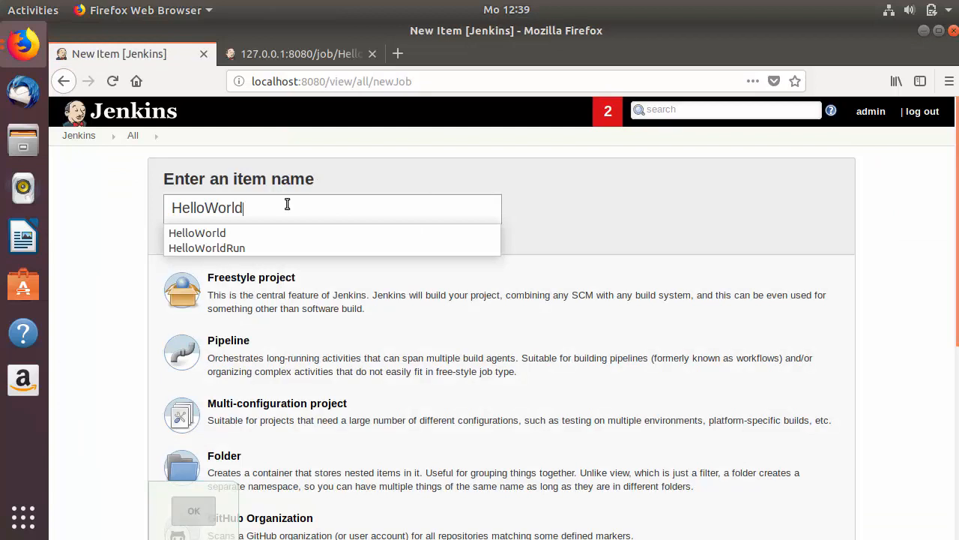
text(Message)
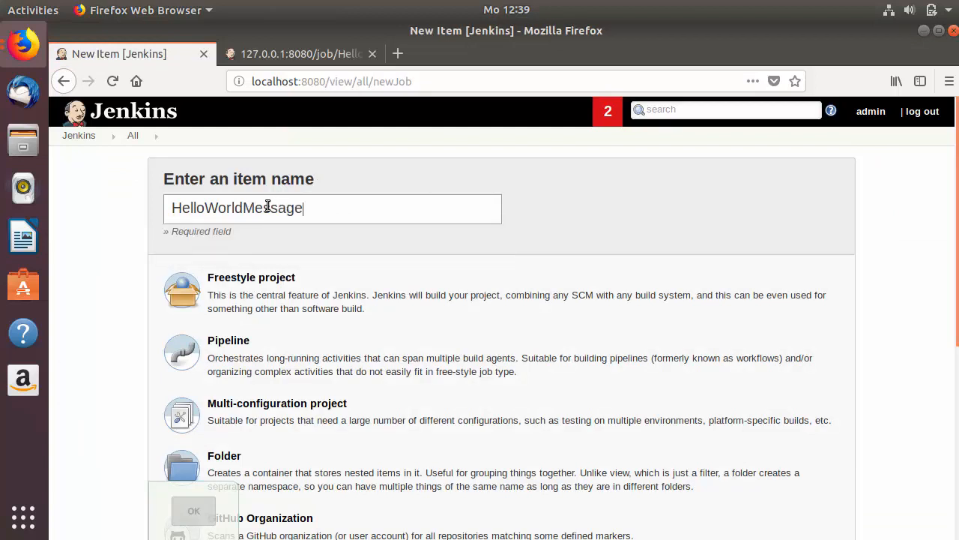
double_click(267, 207)
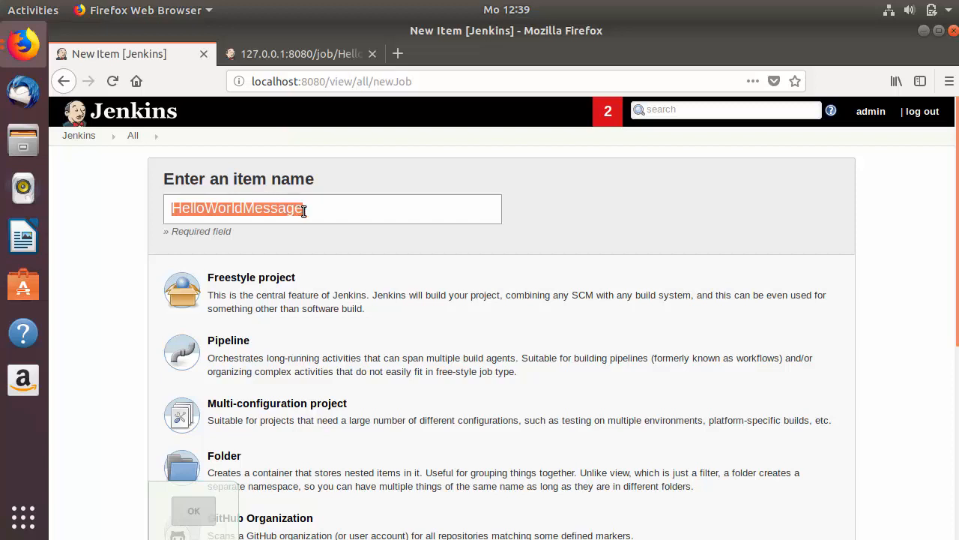
scroll(303, 211, down, 1)
click(273, 245)
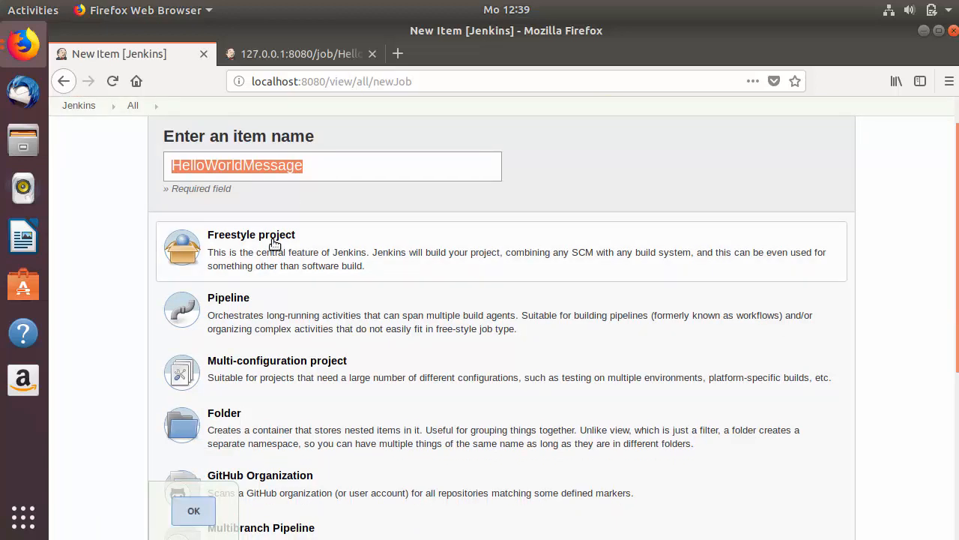
Step: Create the HelloWorldMessage job and add 'y Message' to its description
click(194, 513)
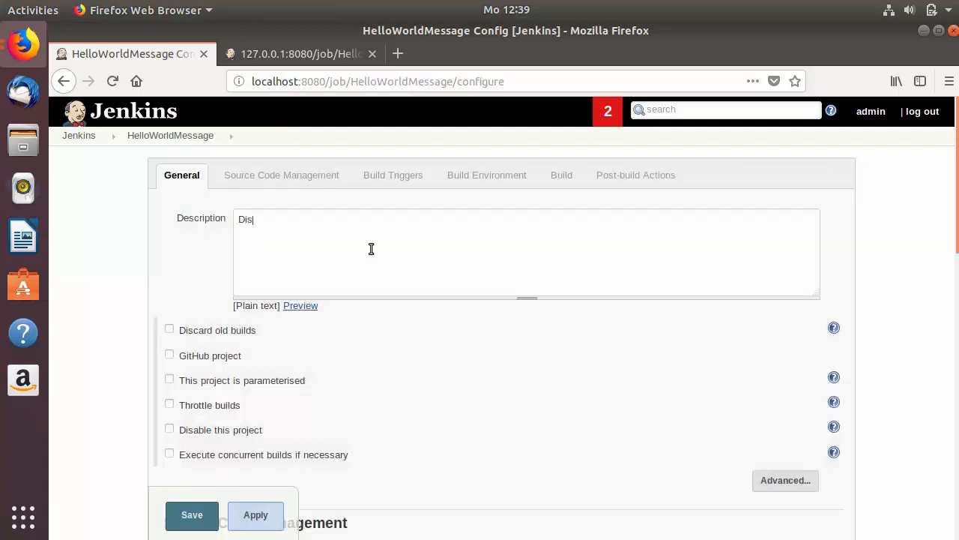
text(y Message)
click(309, 186)
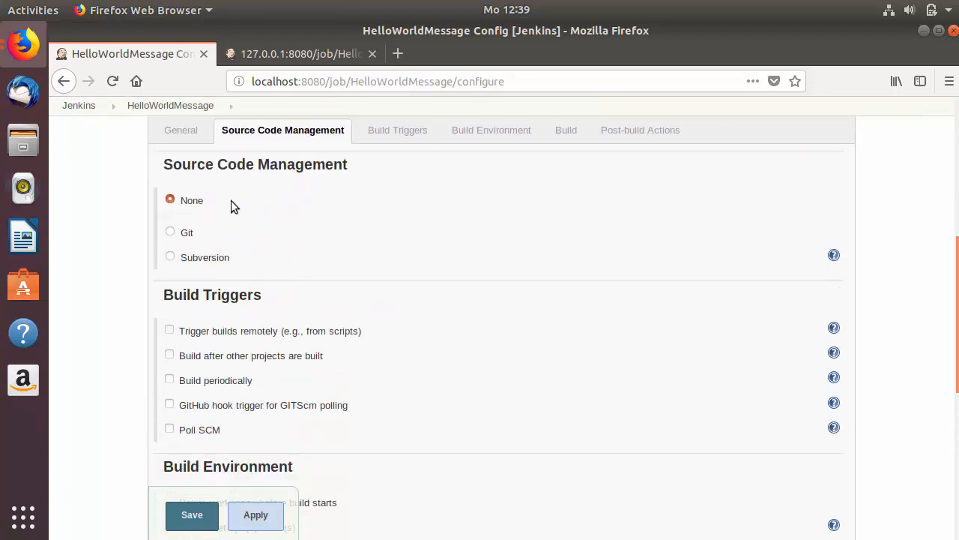
Step: Make HelloWorldMessage build after other projects, watching HelloWorldRun
click(403, 140)
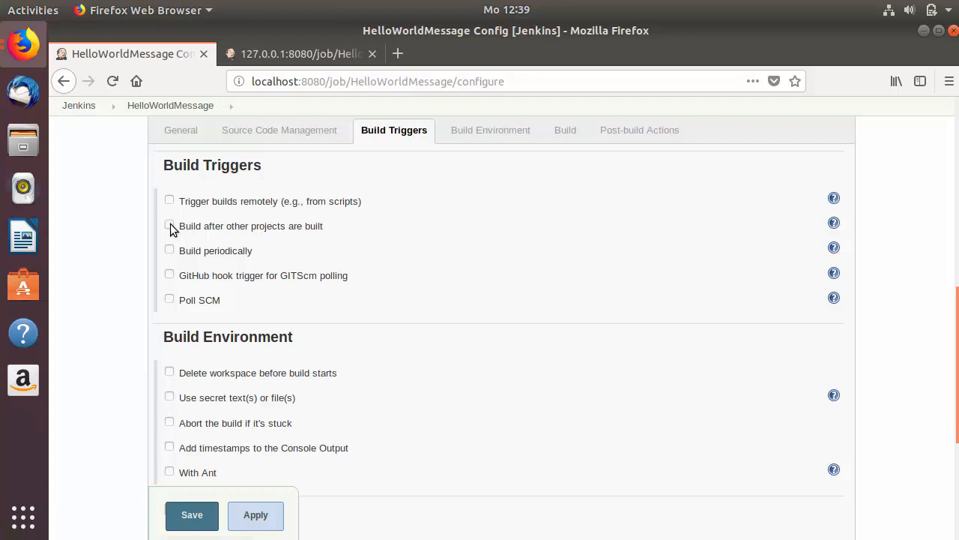
click(170, 225)
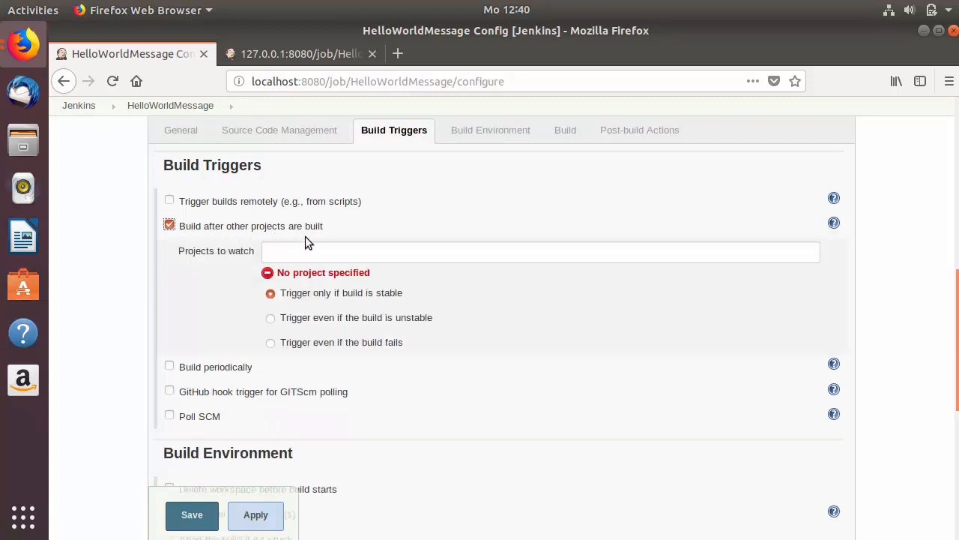
click(308, 258)
text(HelloWorldMessa)
key(BackSpace)
key(BackSpace)
key(BackSpace)
key(BackSpace)
key(BackSpace)
key(BackSpace)
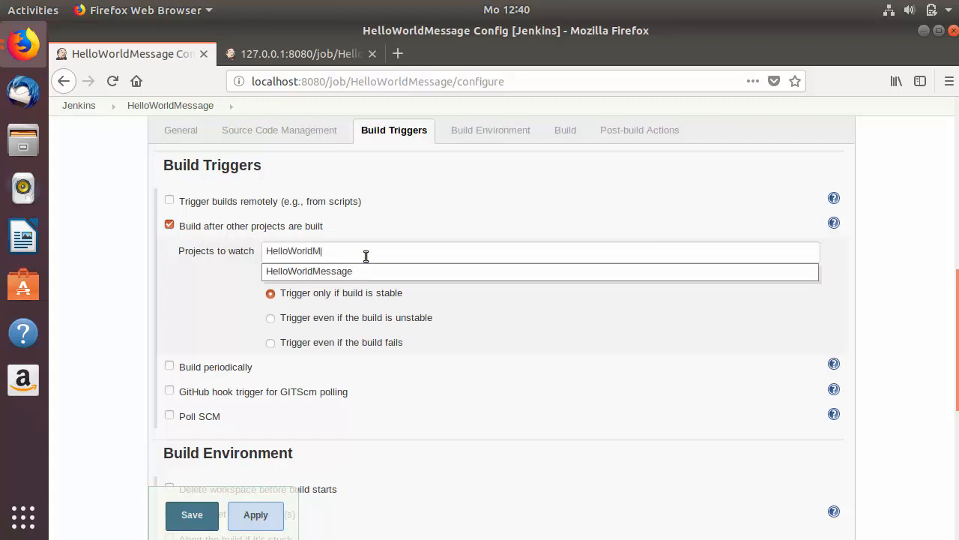
click(344, 303)
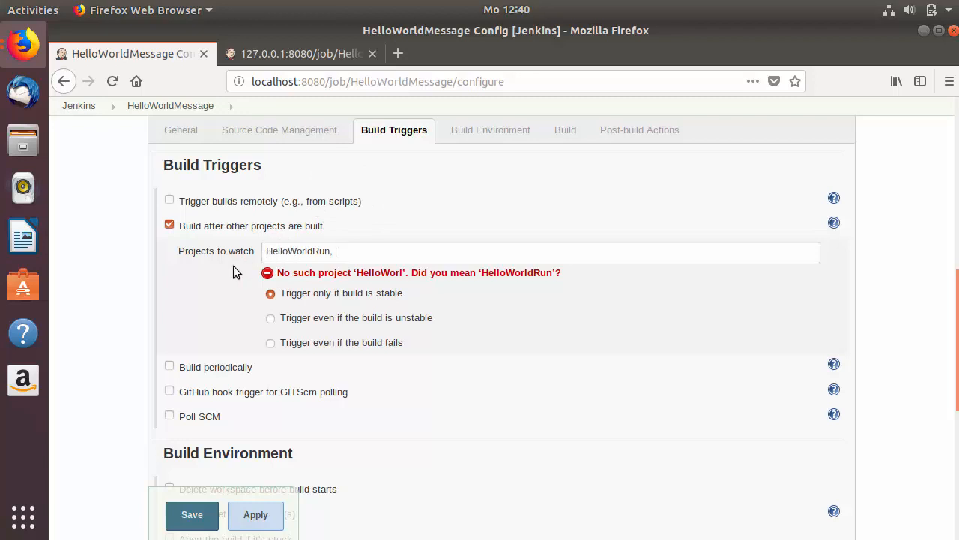
scroll(240, 267, up, 1)
scroll(258, 270, down, 4)
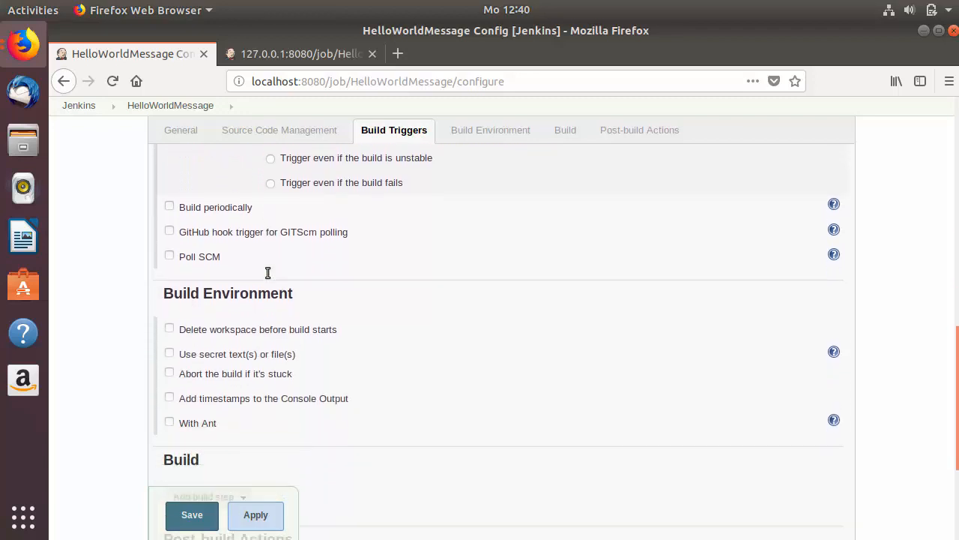
scroll(268, 272, down, 3)
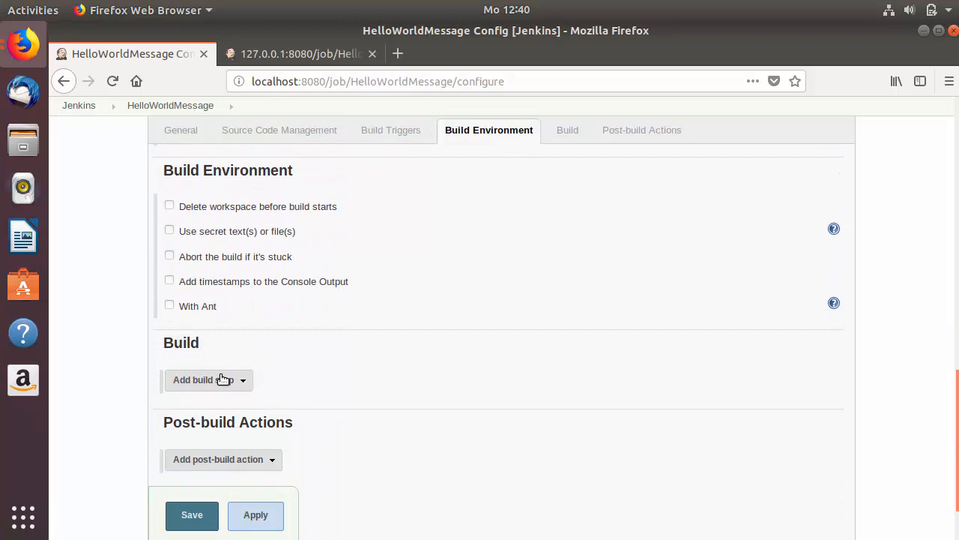
Step: Add an Execute shell build step whose command begins with an echo of dashes
click(223, 378)
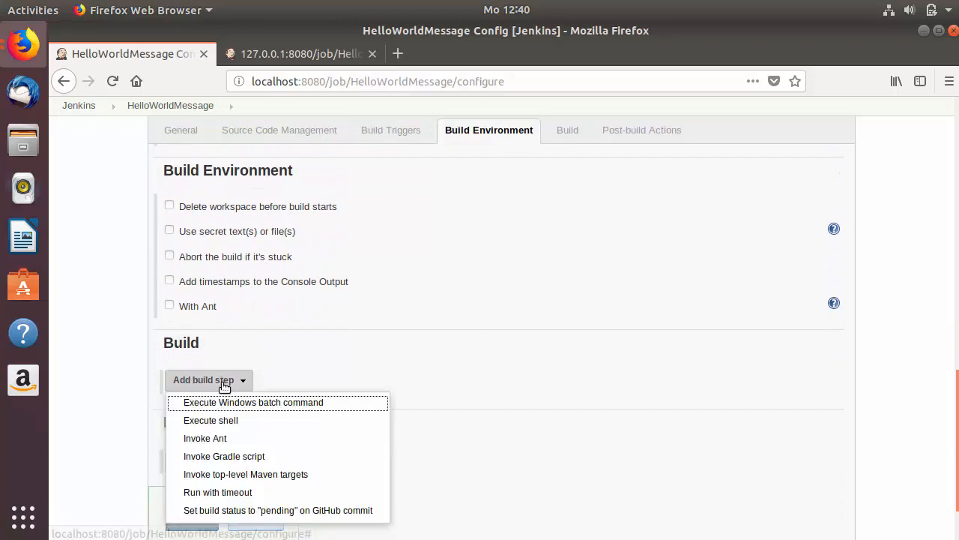
click(210, 419)
scroll(359, 375, down, 2)
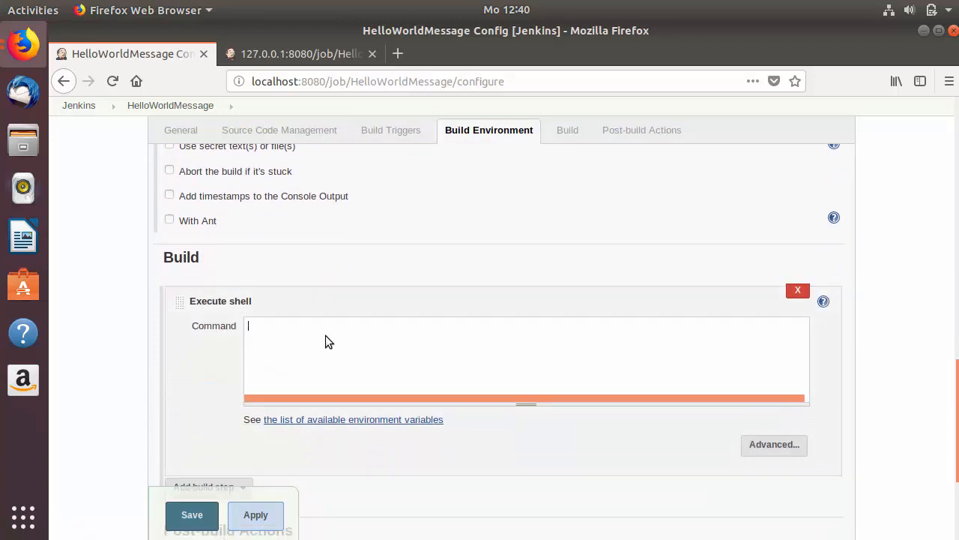
click(325, 342)
text(echo ")
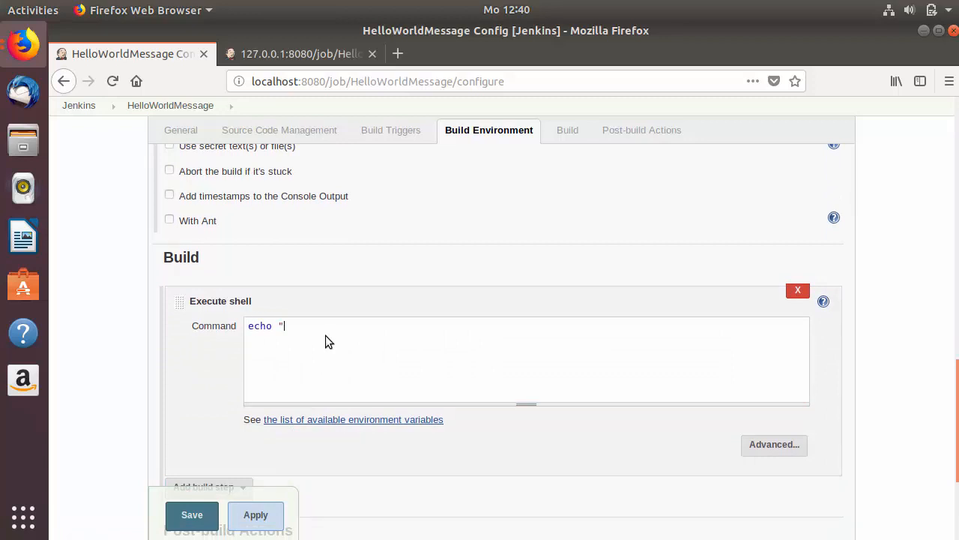
text(--------------------------------)
Step: Finish the echo lines so dashed lines surround "Success", and save the job
click(514, 325)
drag(483, 325, 253, 326)
click(524, 332)
drag(476, 336, 287, 335)
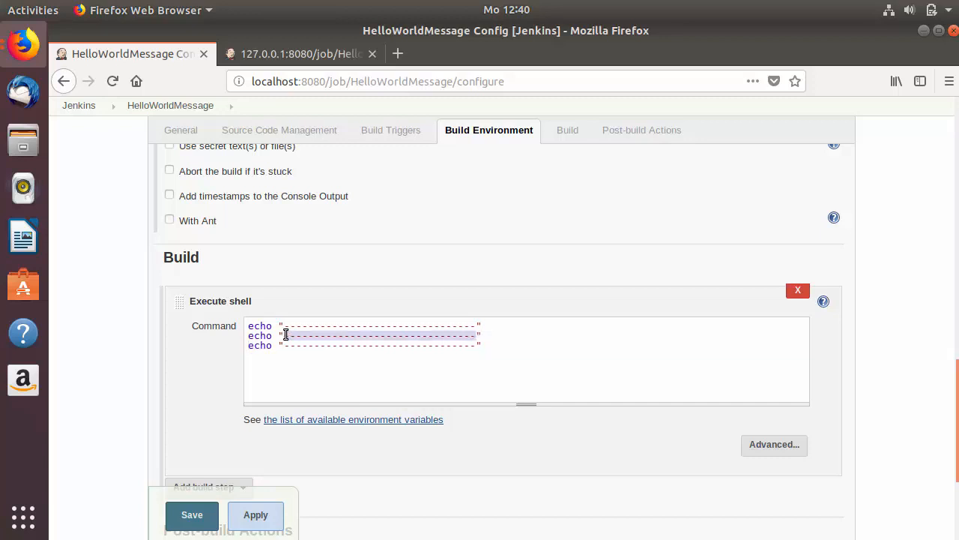
key(BackSpace)
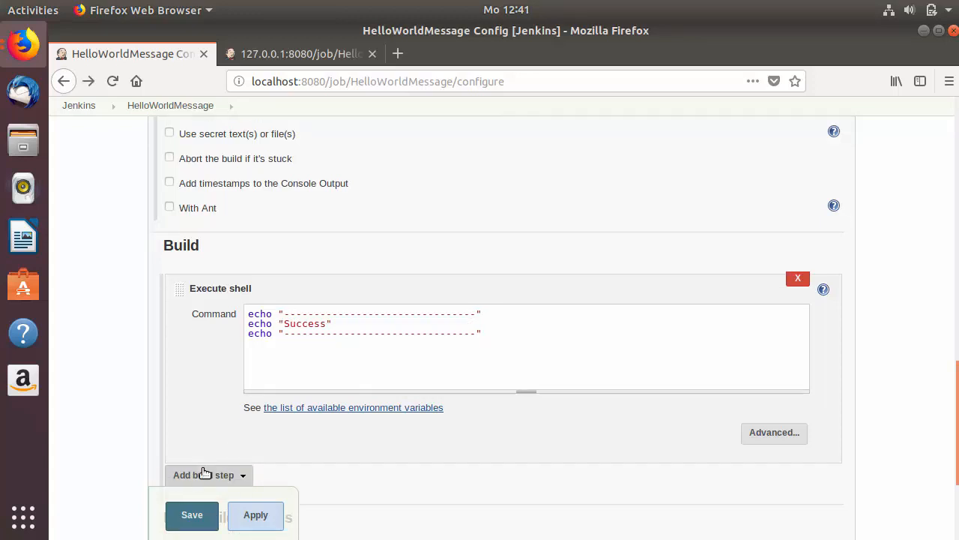
click(188, 515)
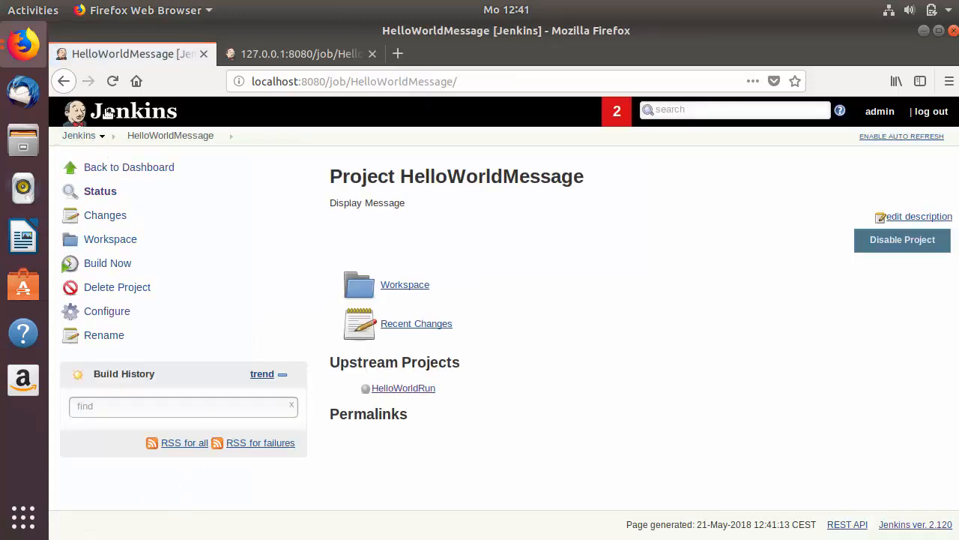
Step: Build HelloWorldBuild from the dashboard and refresh to confirm all three chained builds succeeded
click(79, 136)
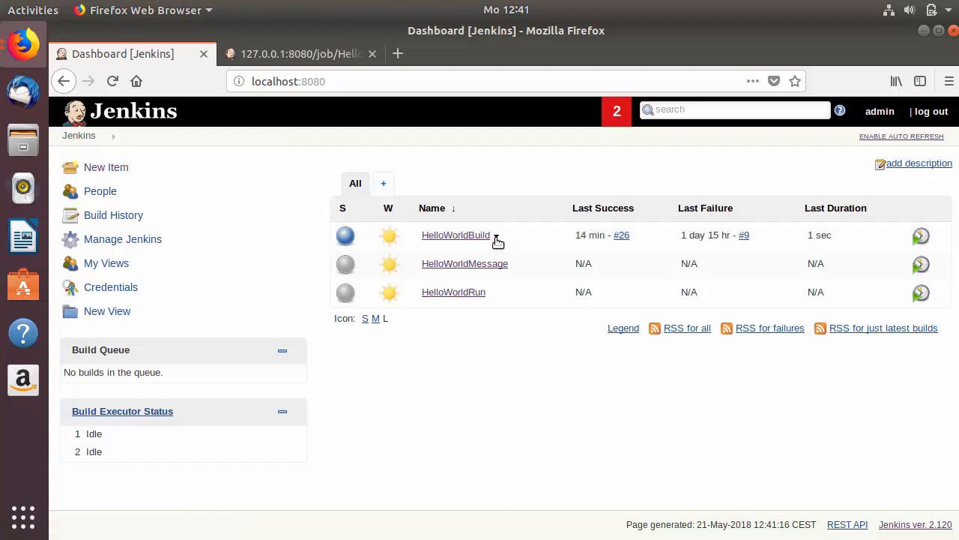
click(496, 238)
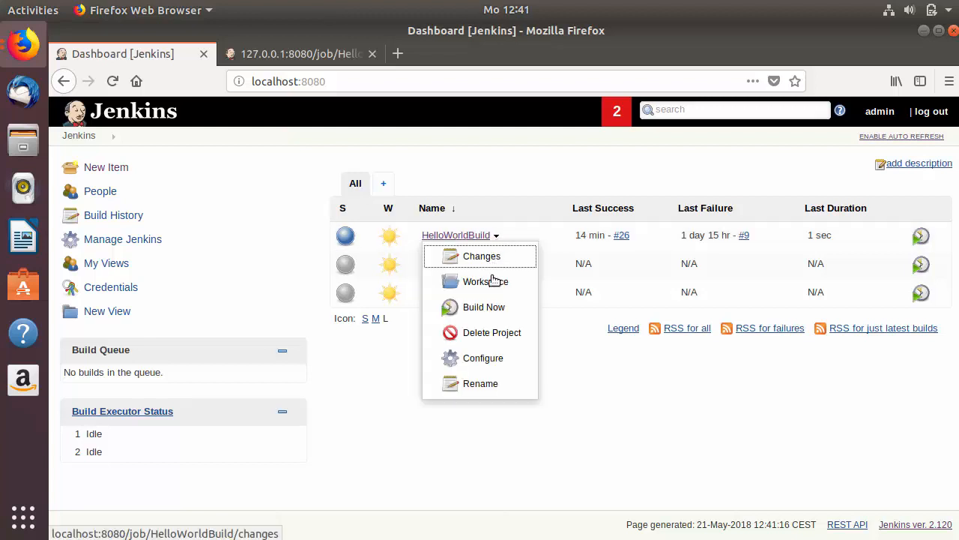
click(456, 312)
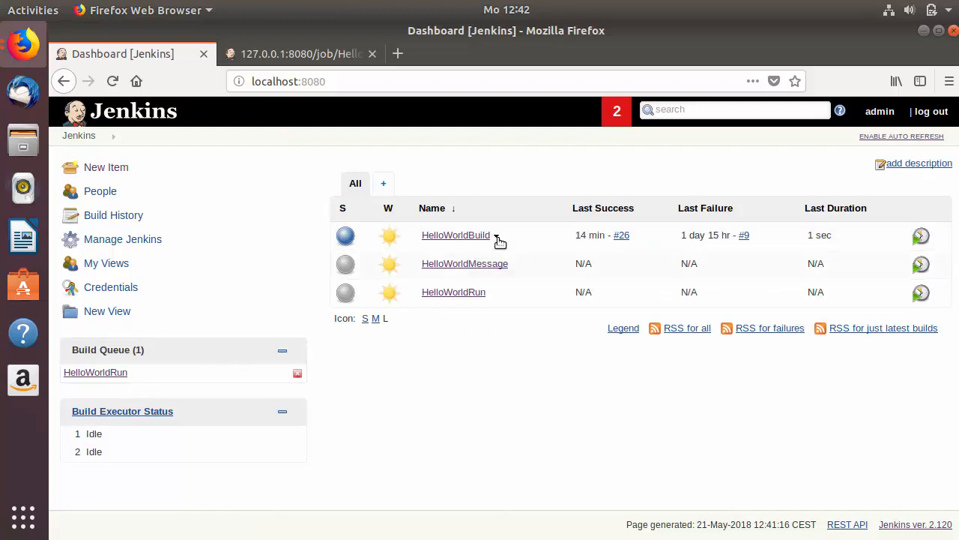
mouse_move(73, 381)
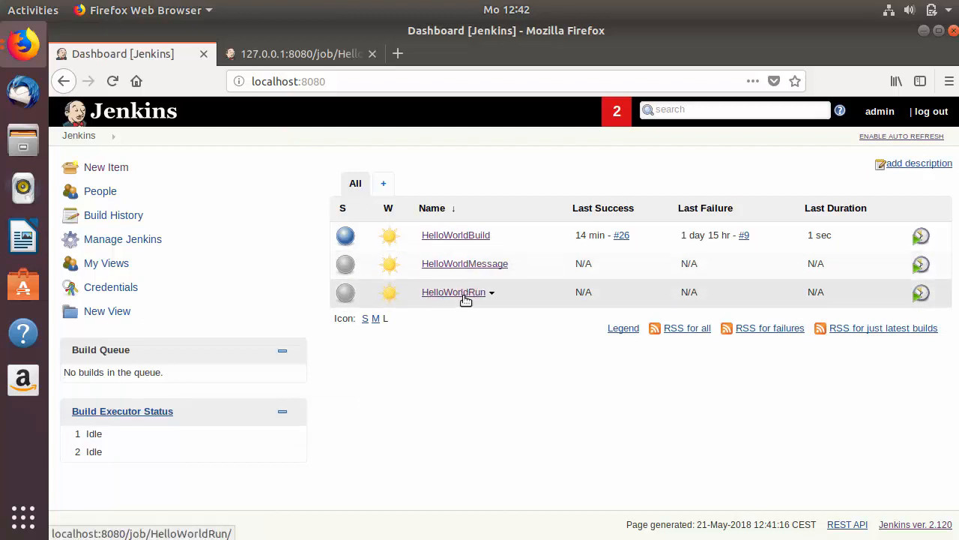
click(113, 81)
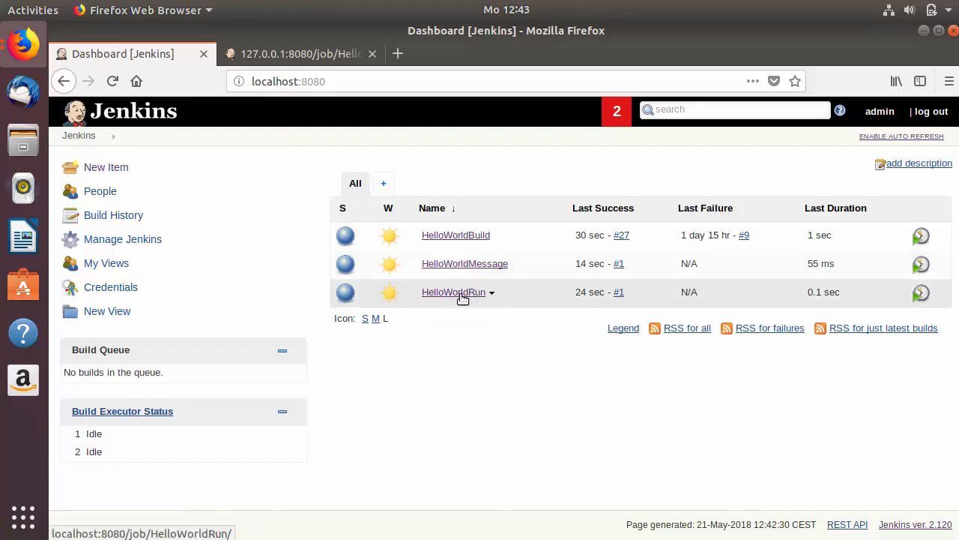
click(460, 236)
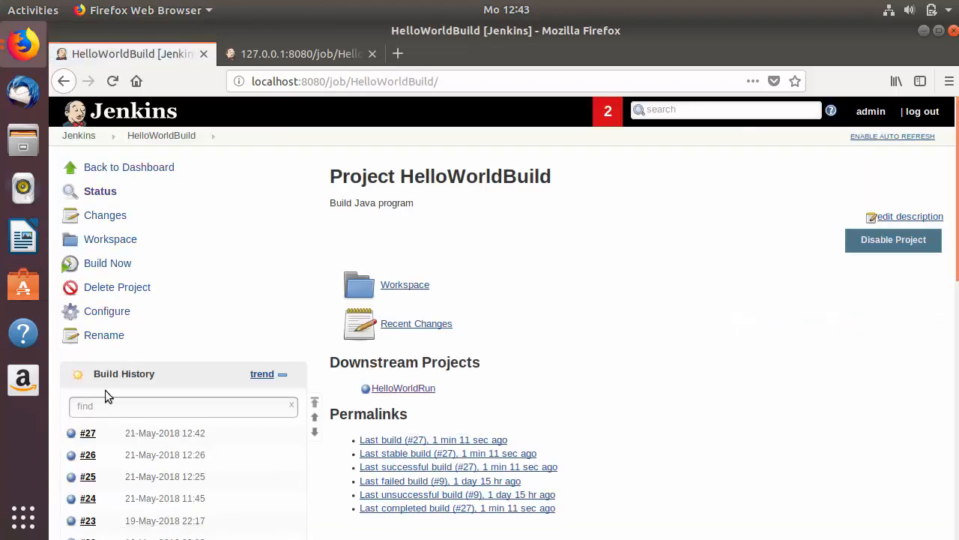
click(88, 433)
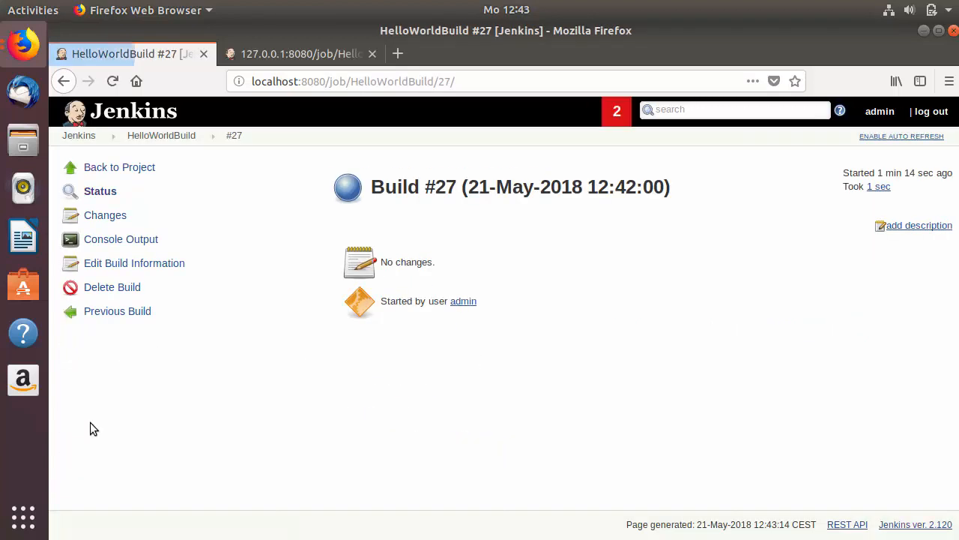
click(121, 239)
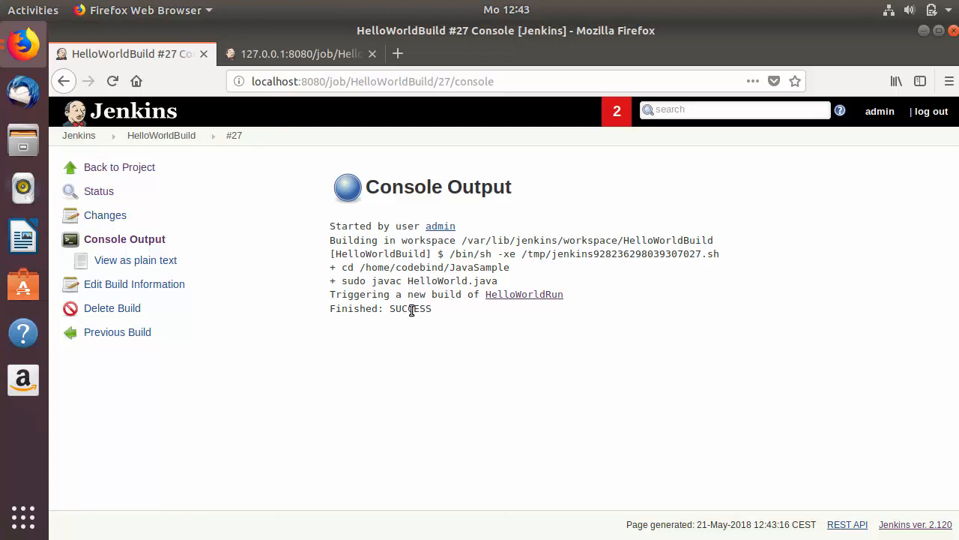
triple_click(411, 310)
click(82, 138)
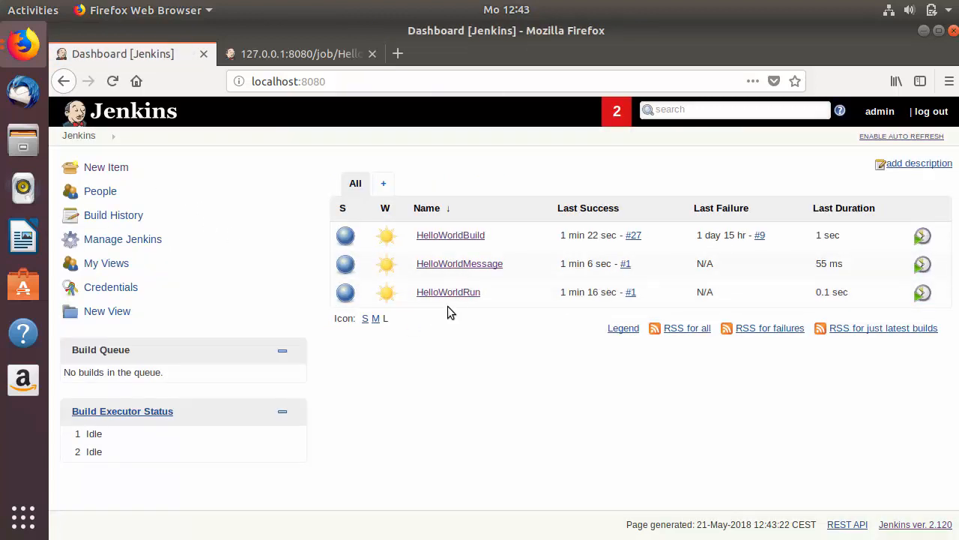
click(442, 293)
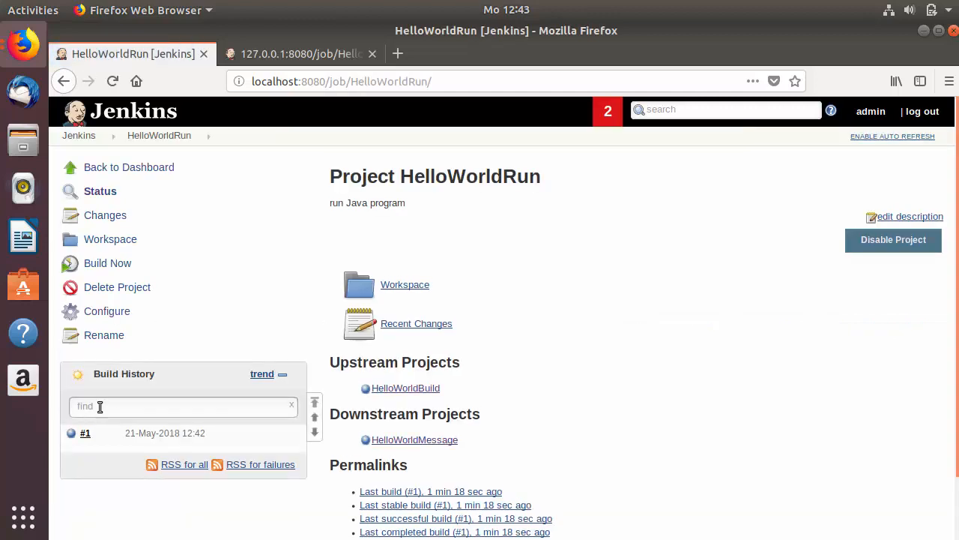
click(88, 433)
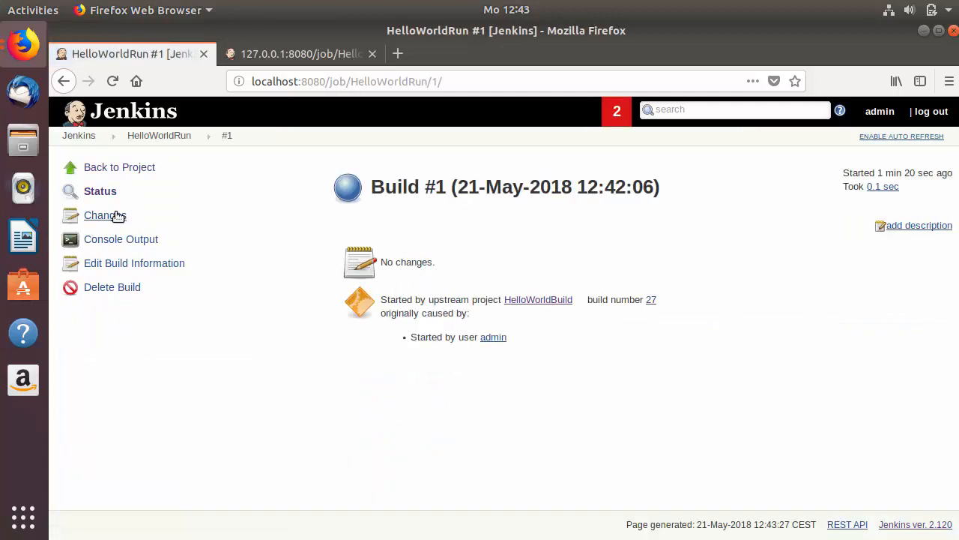
click(120, 239)
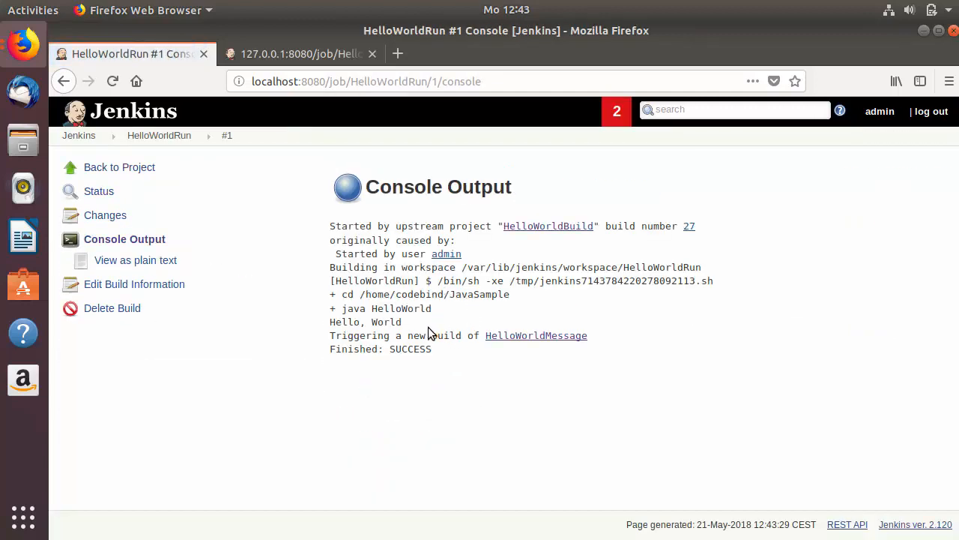
drag(403, 321, 432, 309)
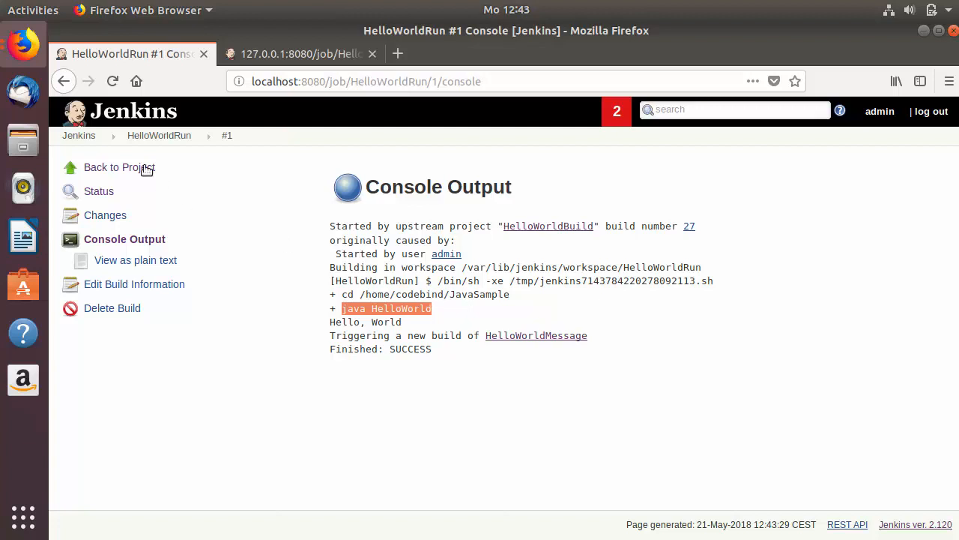
click(78, 135)
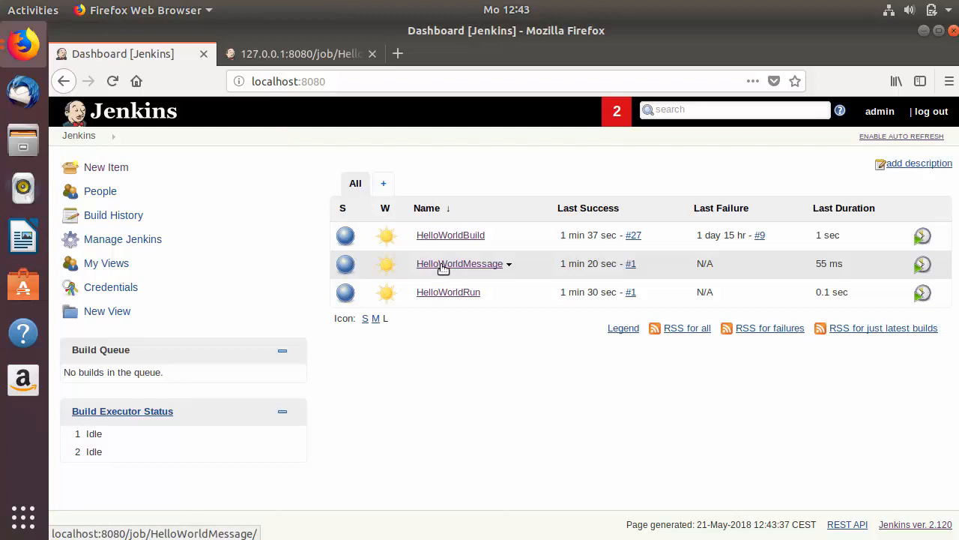
click(434, 265)
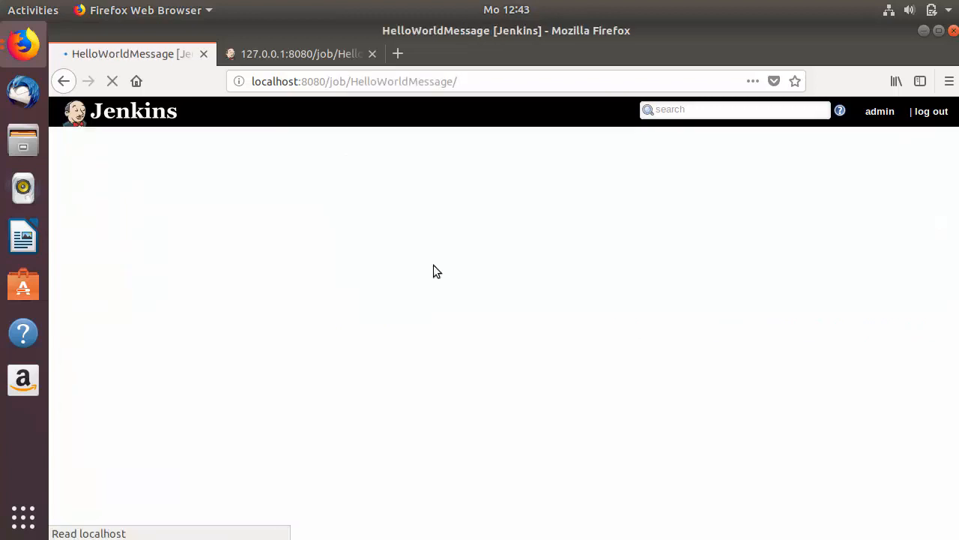
click(88, 433)
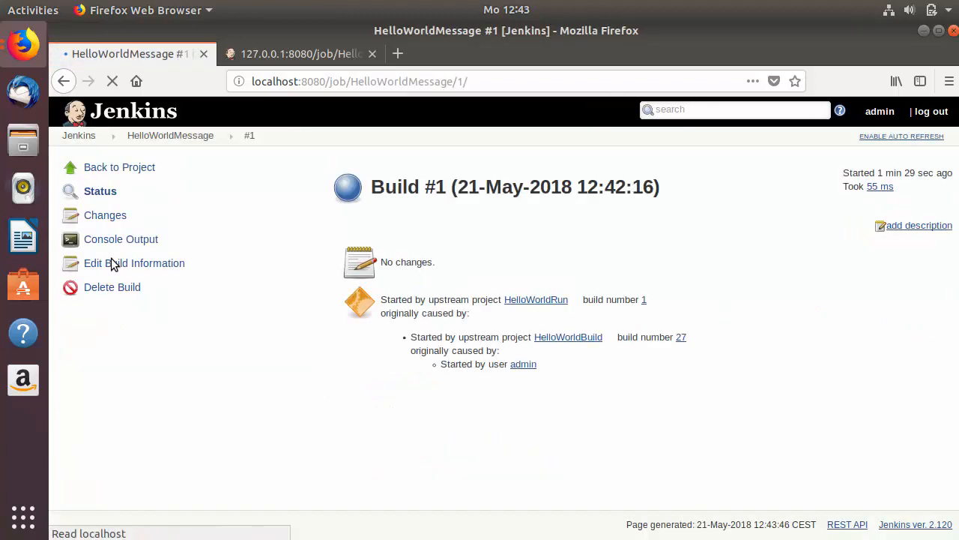
click(124, 239)
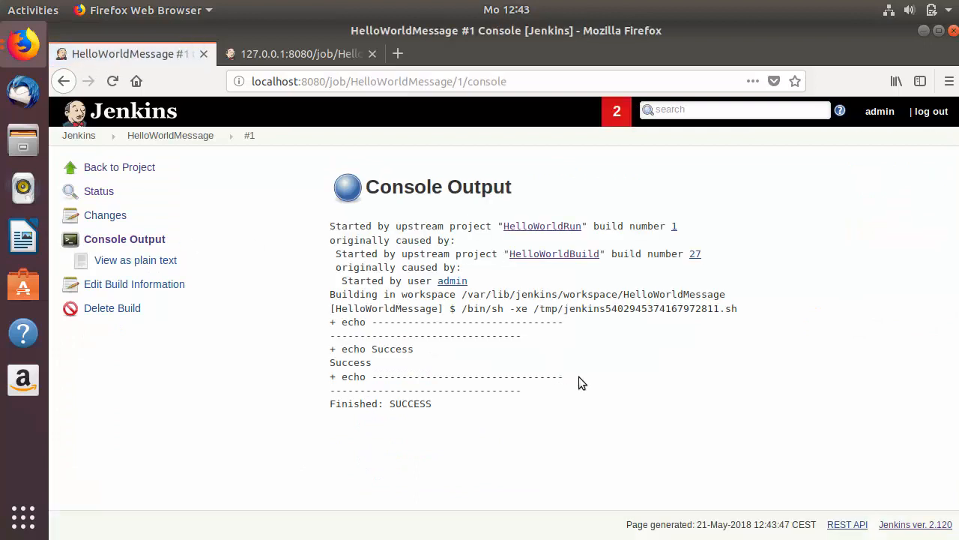
drag(550, 396, 348, 322)
click(351, 361)
double_click(350, 363)
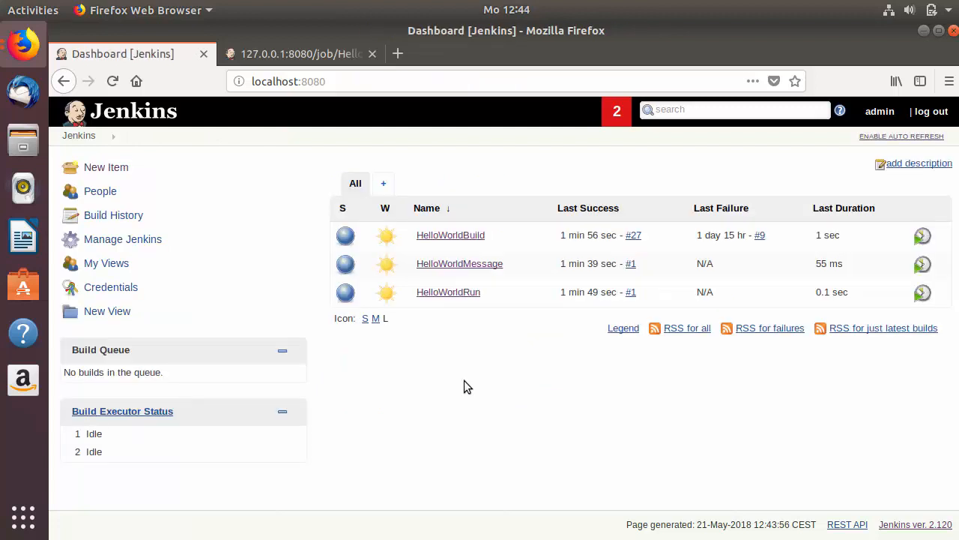